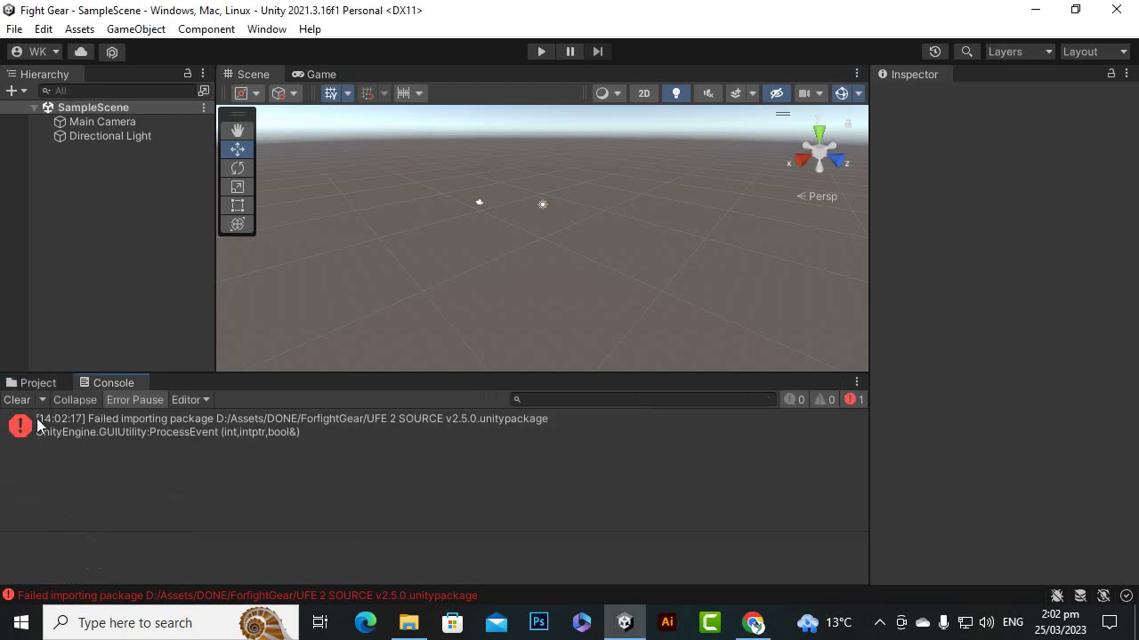
# Step: Clear the failed-import error from the Console, show the Assets folder, and widen the Scene panel
pyautogui.click(24, 402)
pyautogui.click(34, 383)
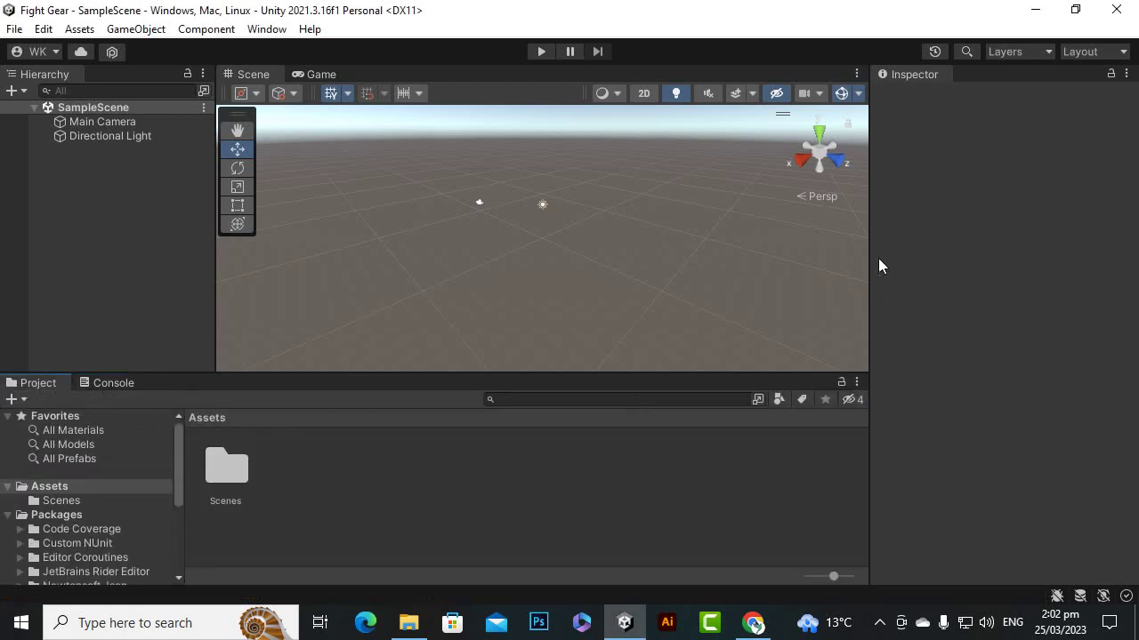
pyautogui.moveTo(870, 263); pyautogui.dragTo(896, 280)
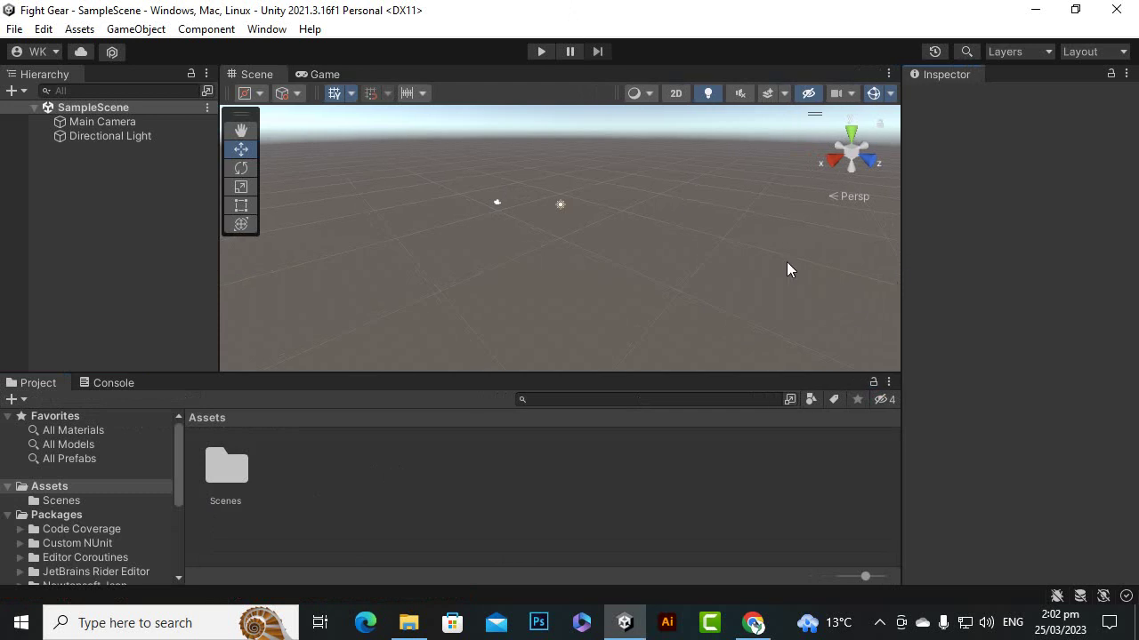
pyautogui.click(753, 622)
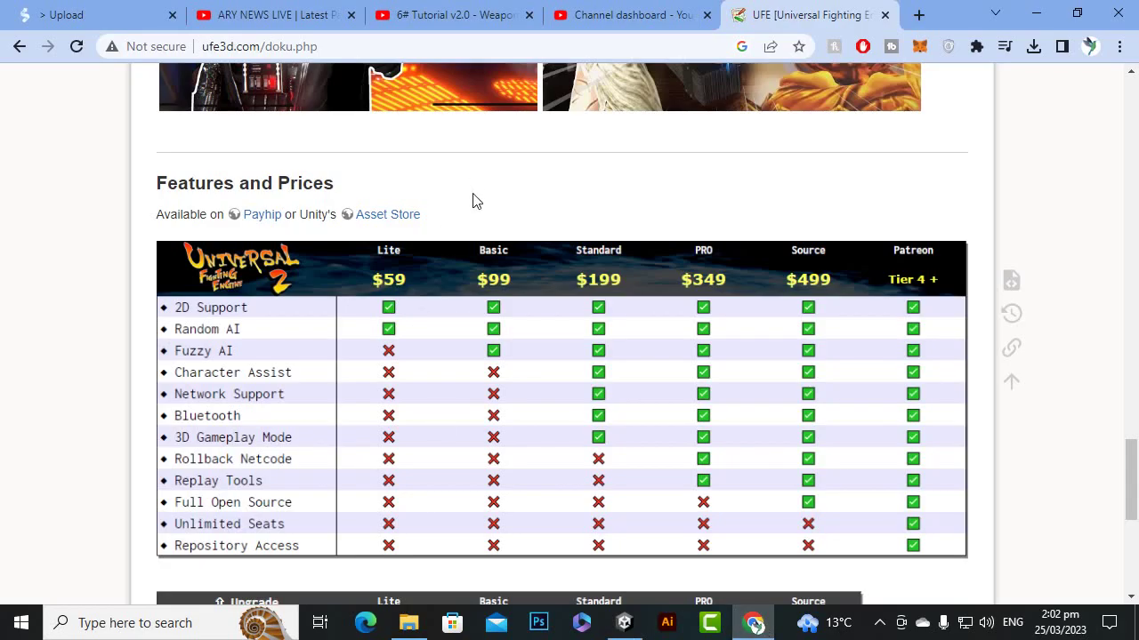
pyautogui.click(628, 622)
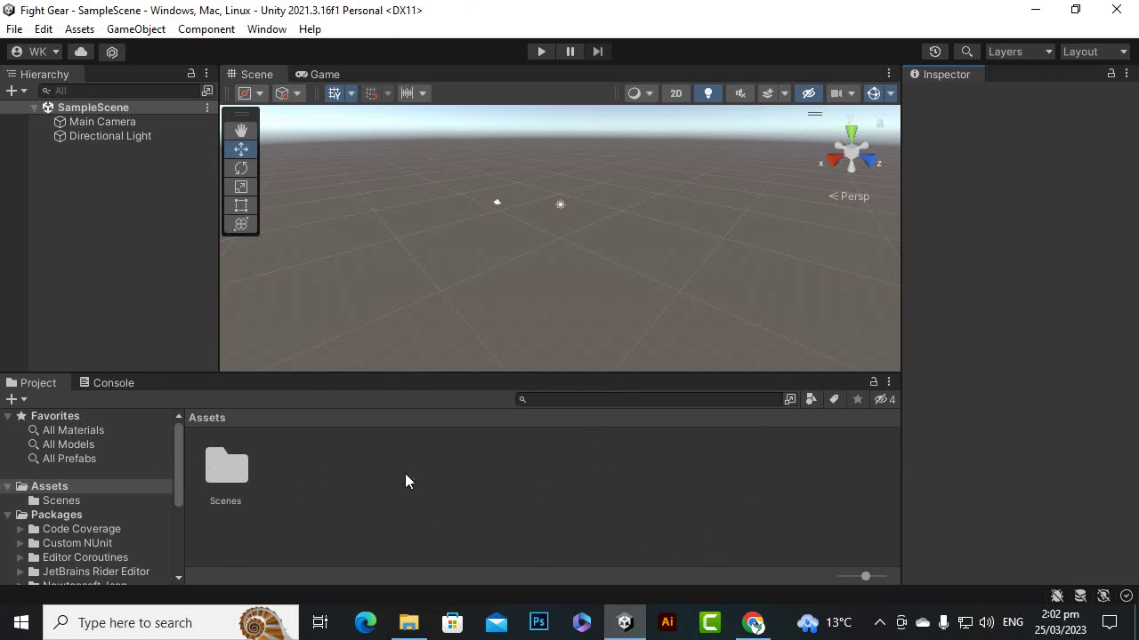
# Step: Show the ufe3d.com Features and Prices table, Lite $59 through Source $499, in Chrome
pyautogui.click(753, 621)
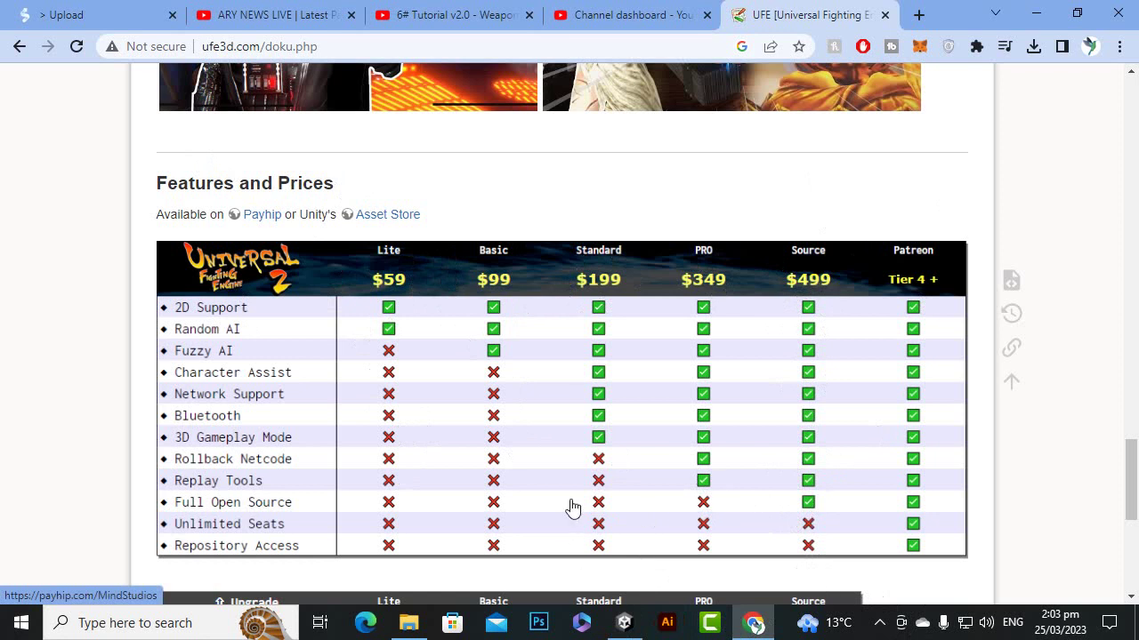
# Step: Drag UFE 2 SOURCE v2.5.0.unitypackage from the ForfightGear folder into the Unity editor
pyautogui.click(399, 626)
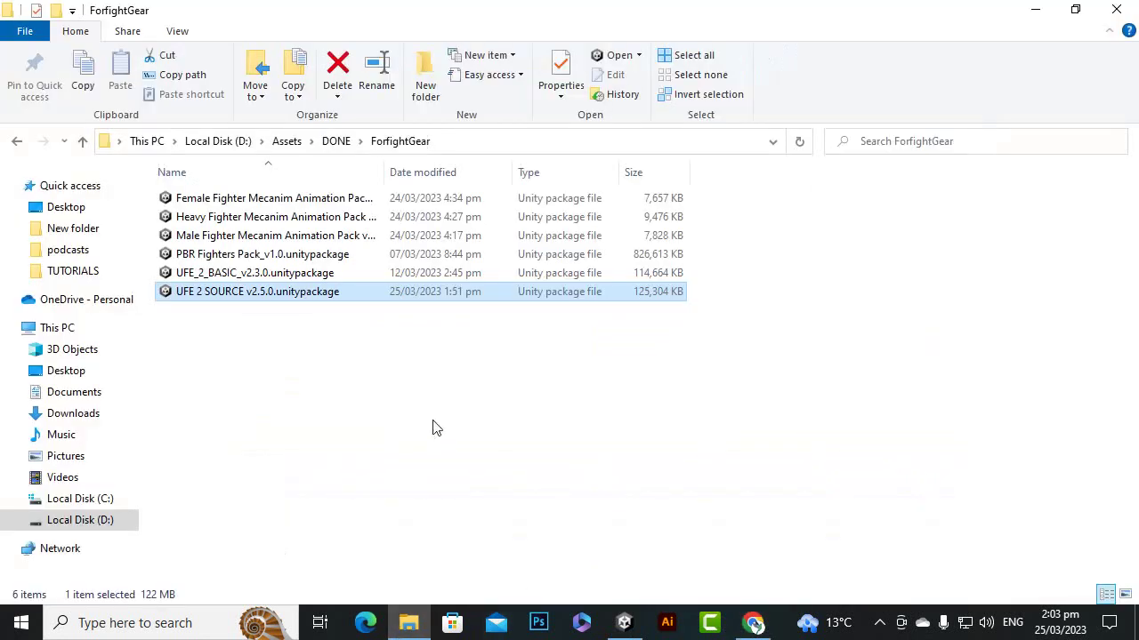
pyautogui.moveTo(219, 297); pyautogui.dragTo(498, 513)
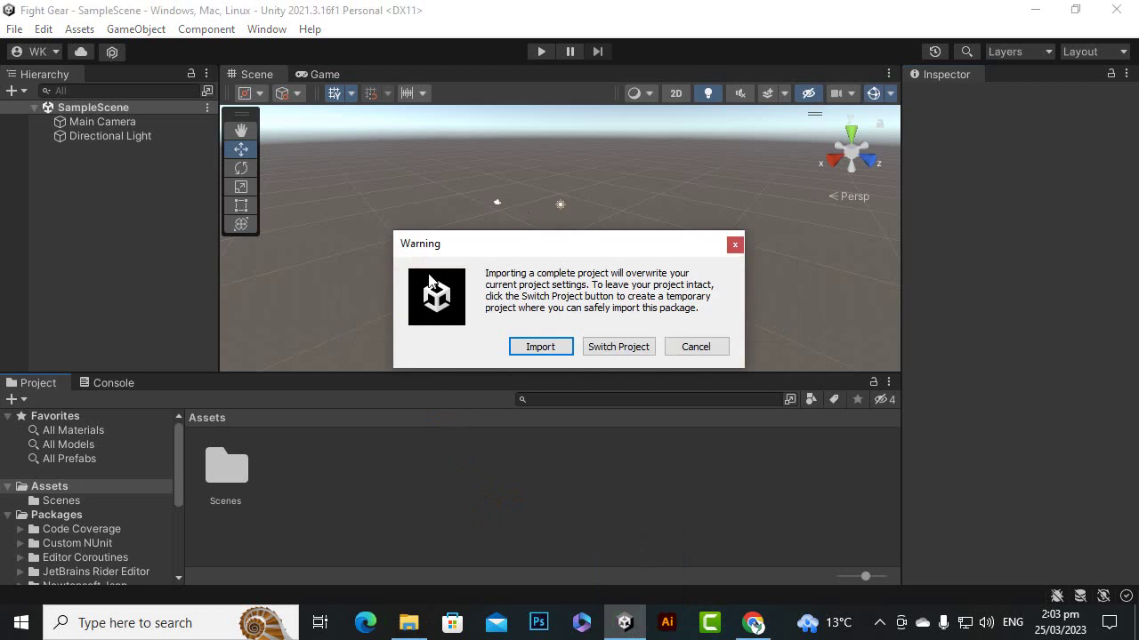
# Step: Accept the complete-project import warning, install the Package Manager dependencies, and return to File Explorer
pyautogui.click(539, 346)
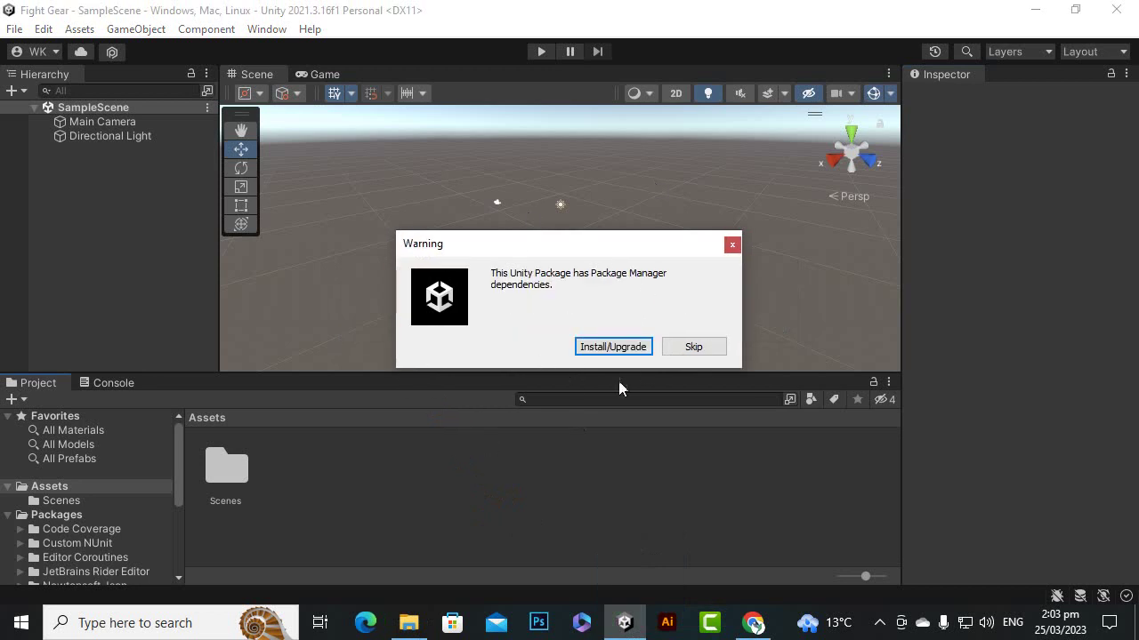
pyautogui.click(616, 351)
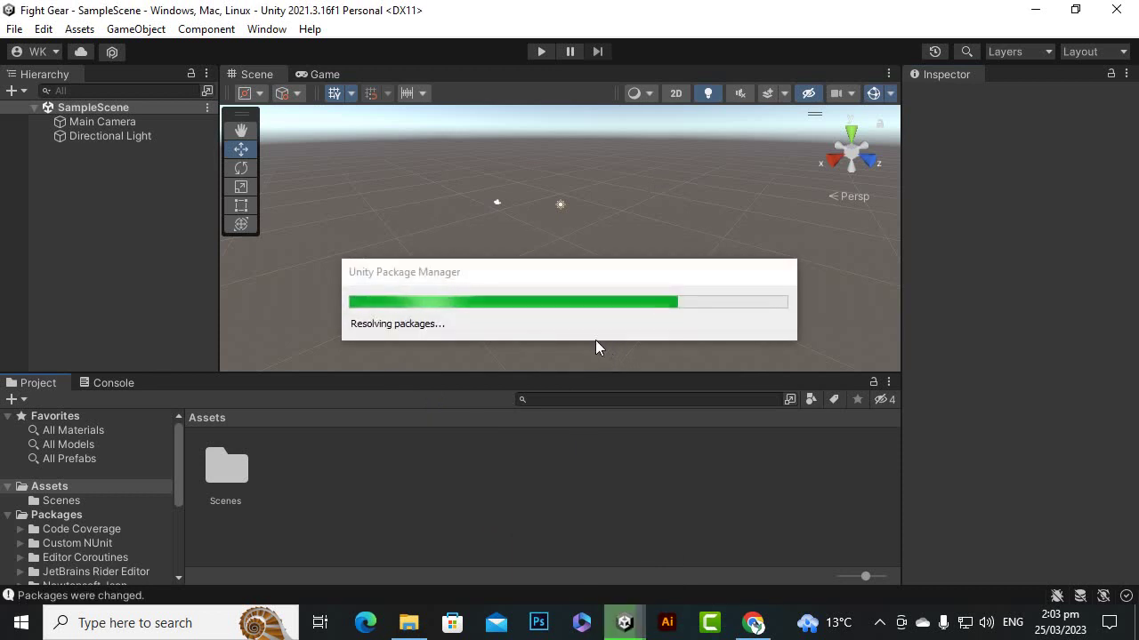
pyautogui.moveTo(424, 630)
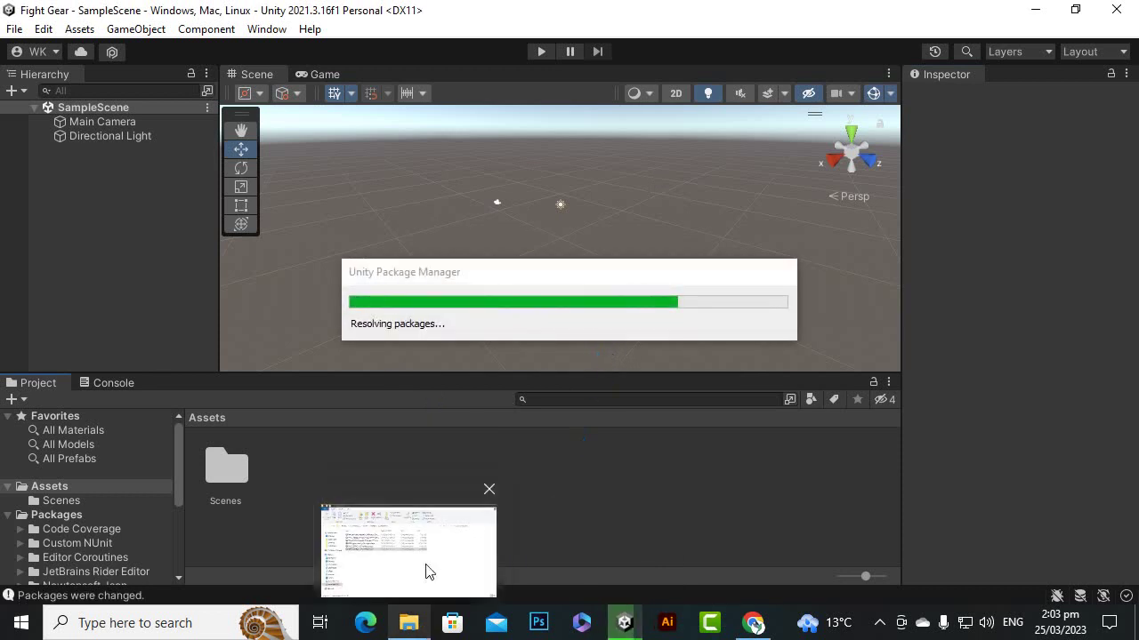
pyautogui.click(427, 569)
# Step: Drop the UFE 2 SOURCE v2.5.0 package into Unity again to list all its assets ticked
pyautogui.moveTo(294, 302); pyautogui.dragTo(649, 538)
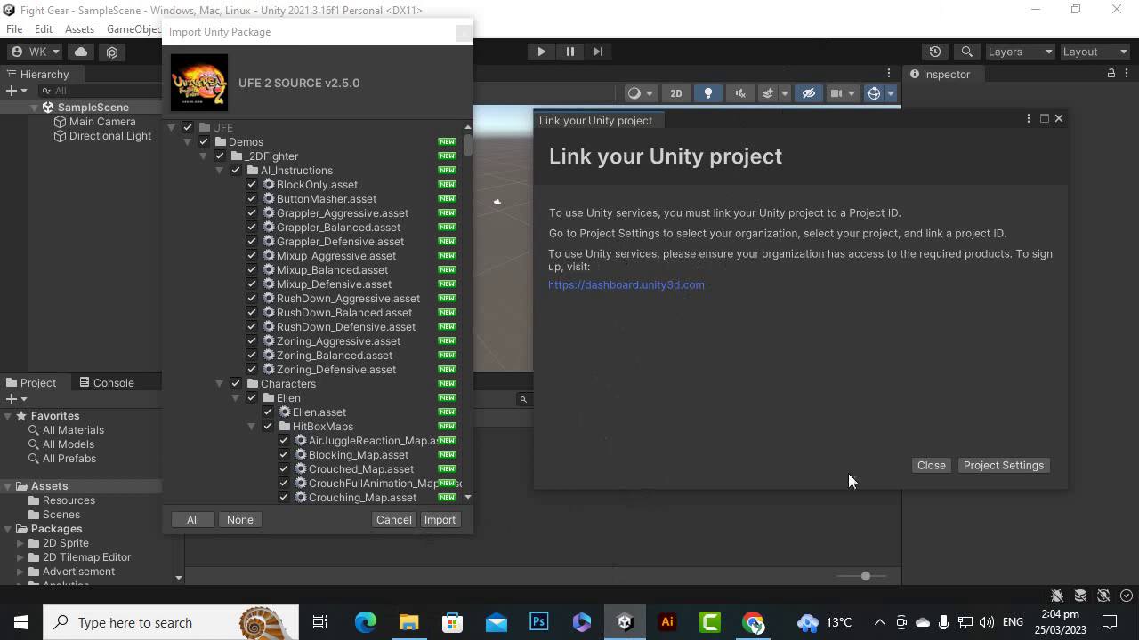
# Step: Import all UFE 2 SOURCE v2.5.0 contents, adding a UFE folder beside Resources and Scenes
pyautogui.click(442, 521)
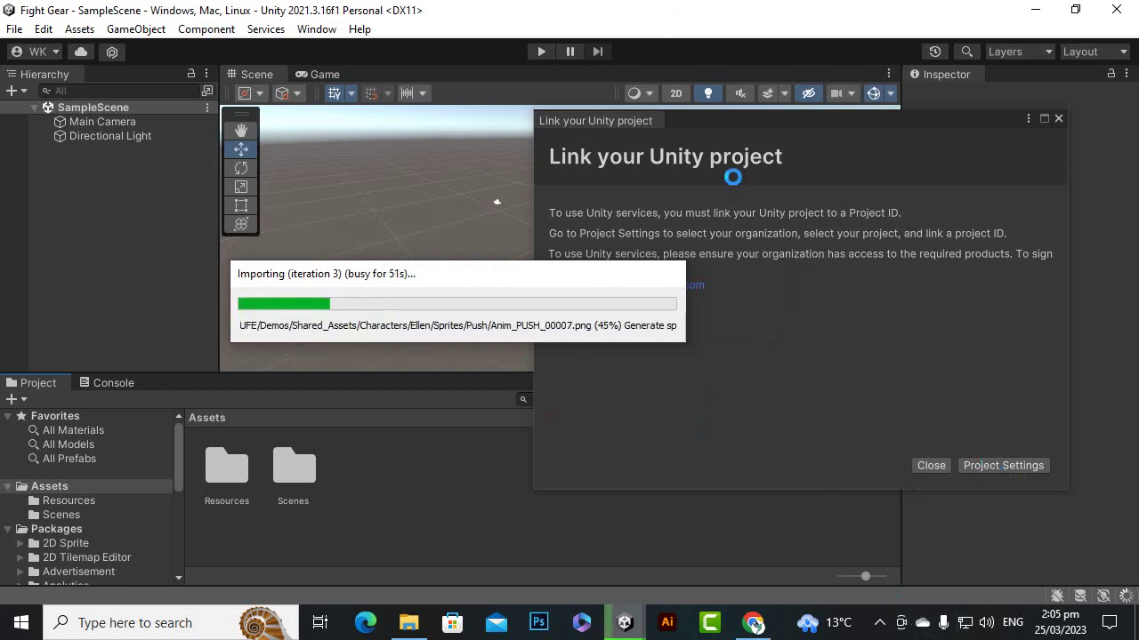
pyautogui.click(880, 623)
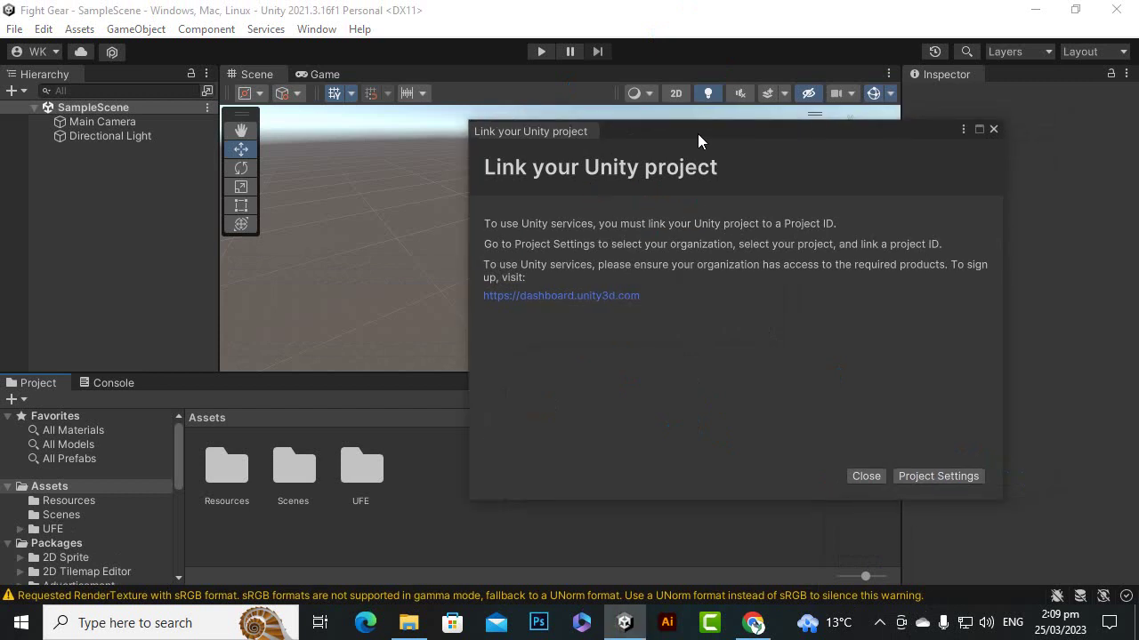
# Step: In Services settings, retry the connection and pick the organization to own the project ID
pyautogui.click(945, 478)
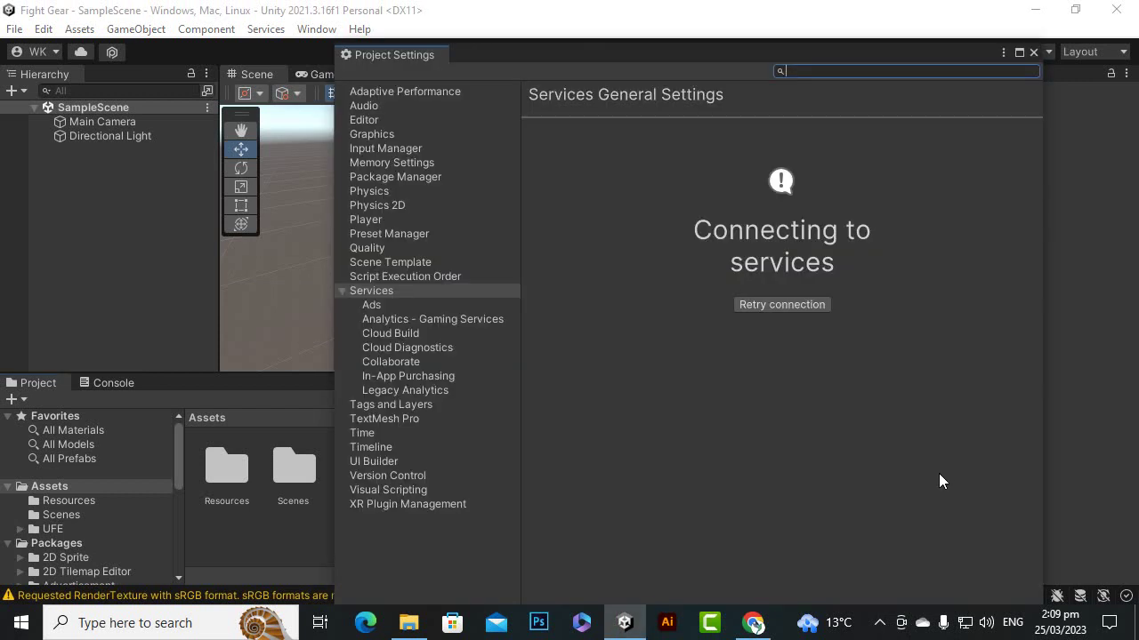
pyautogui.click(775, 304)
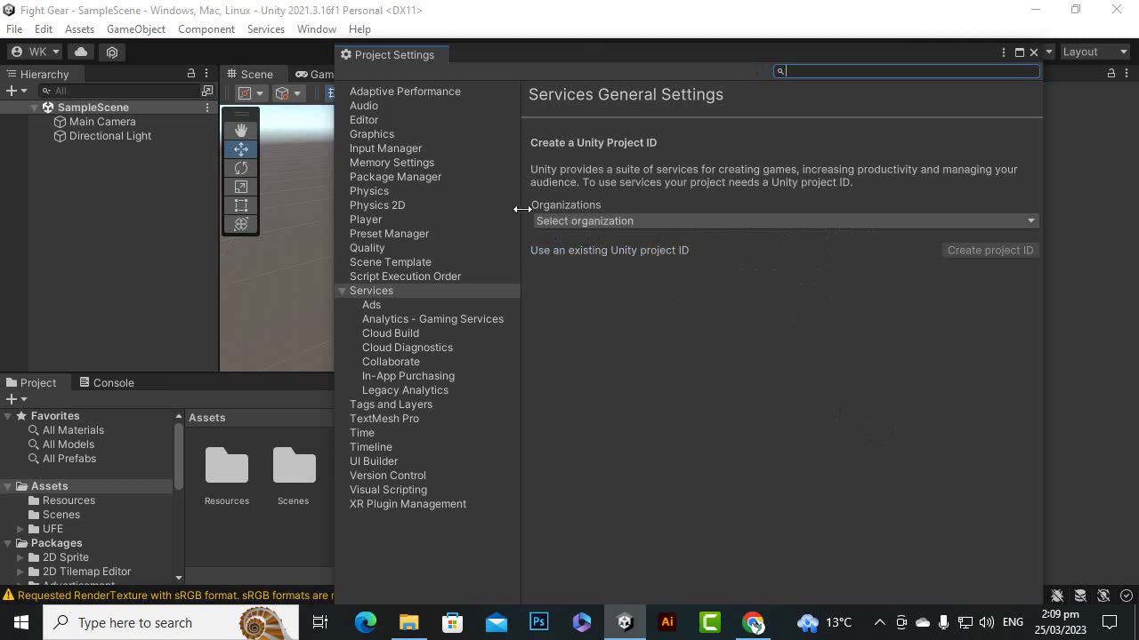
pyautogui.click(615, 223)
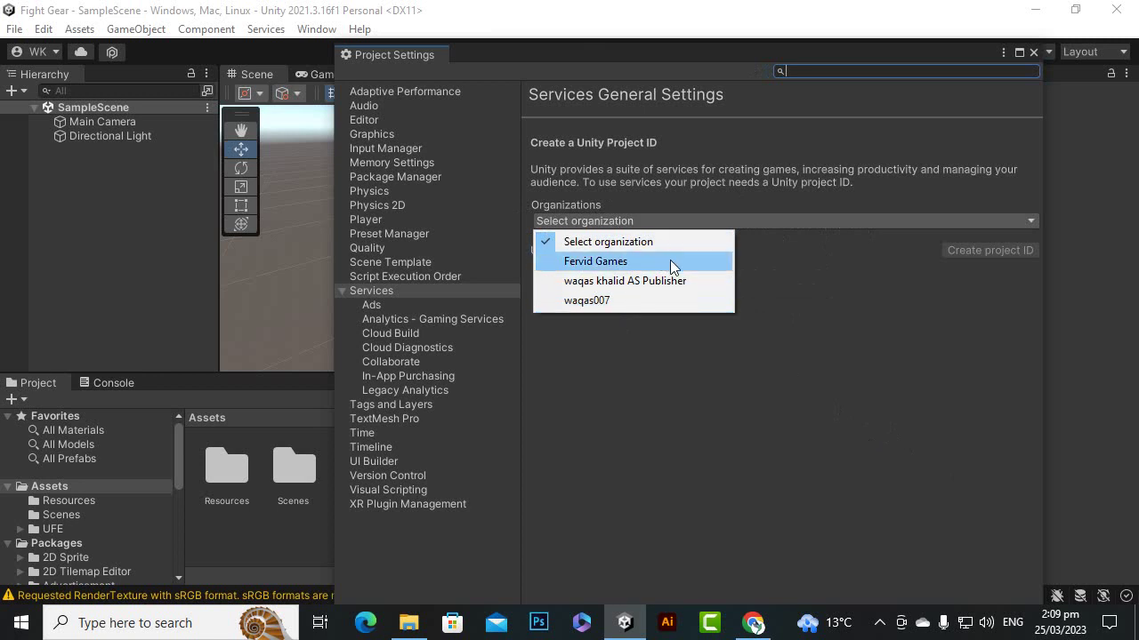
pyautogui.click(651, 303)
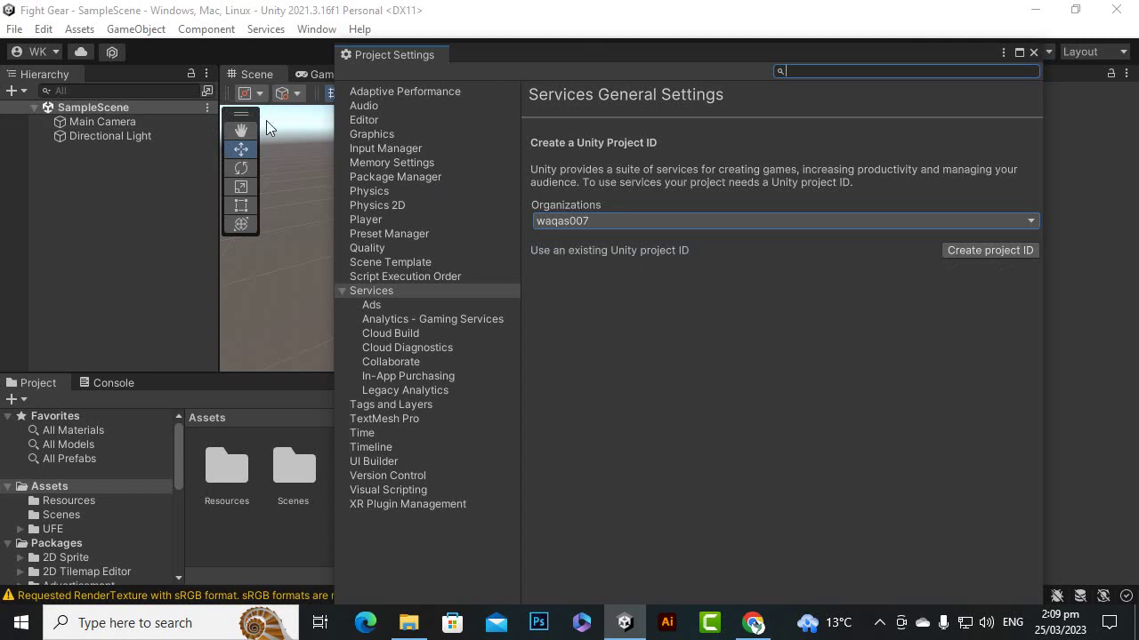
# Step: Create a Unity Project ID and refresh access until Fight Gear (2) shows as linked
pyautogui.click(992, 252)
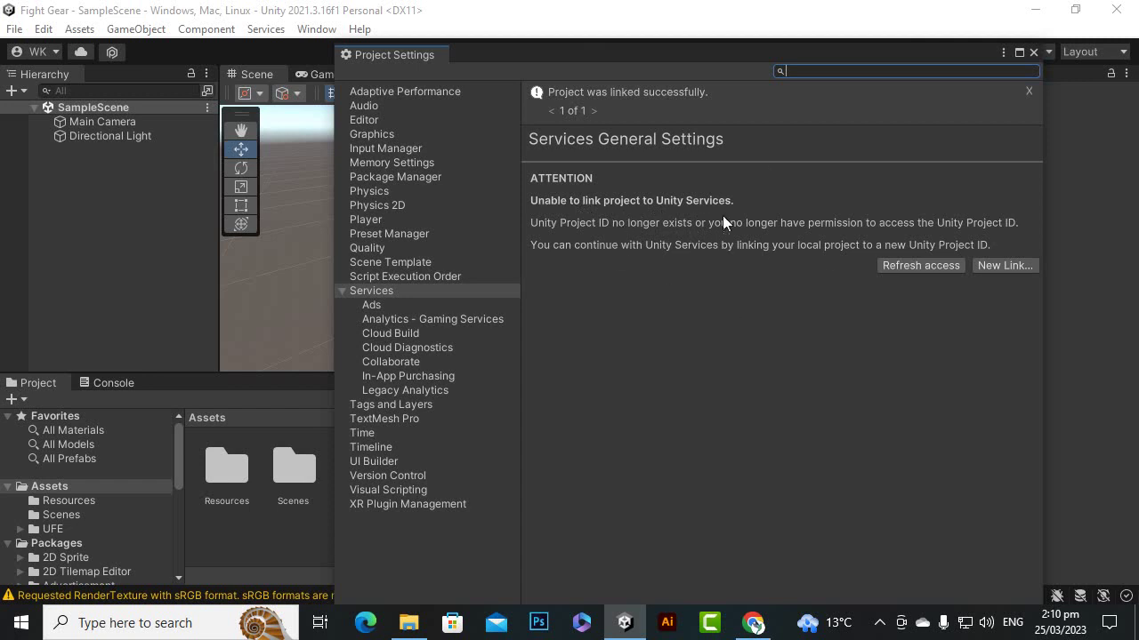
pyautogui.click(926, 265)
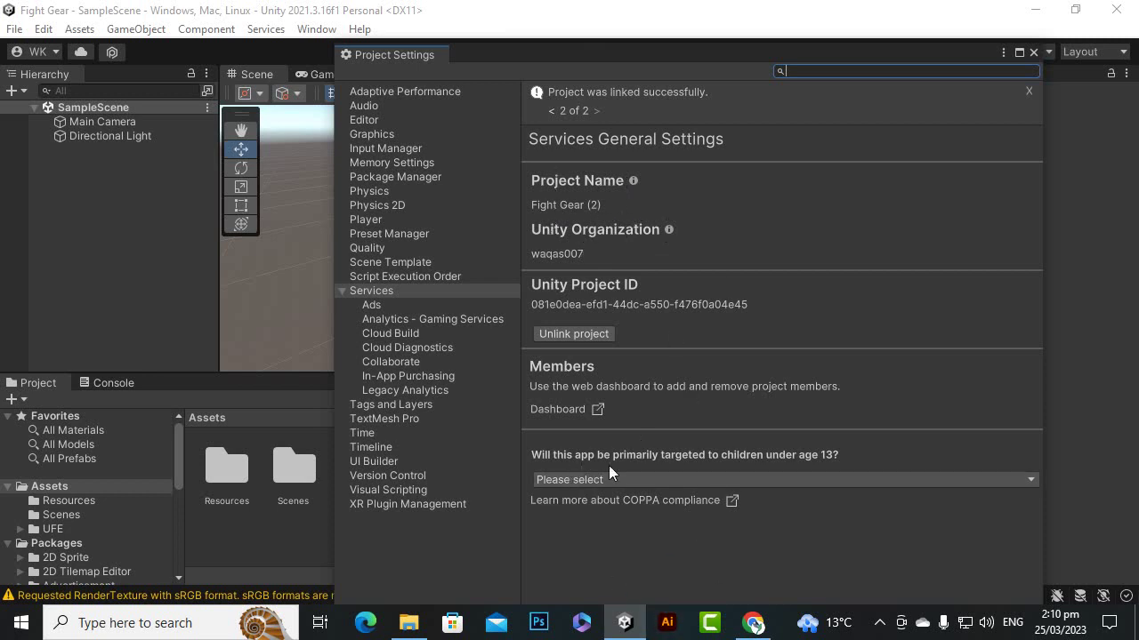
# Step: Answer No to the under-13 COPPA question, save it, and page back through the notifications
pyautogui.click(687, 483)
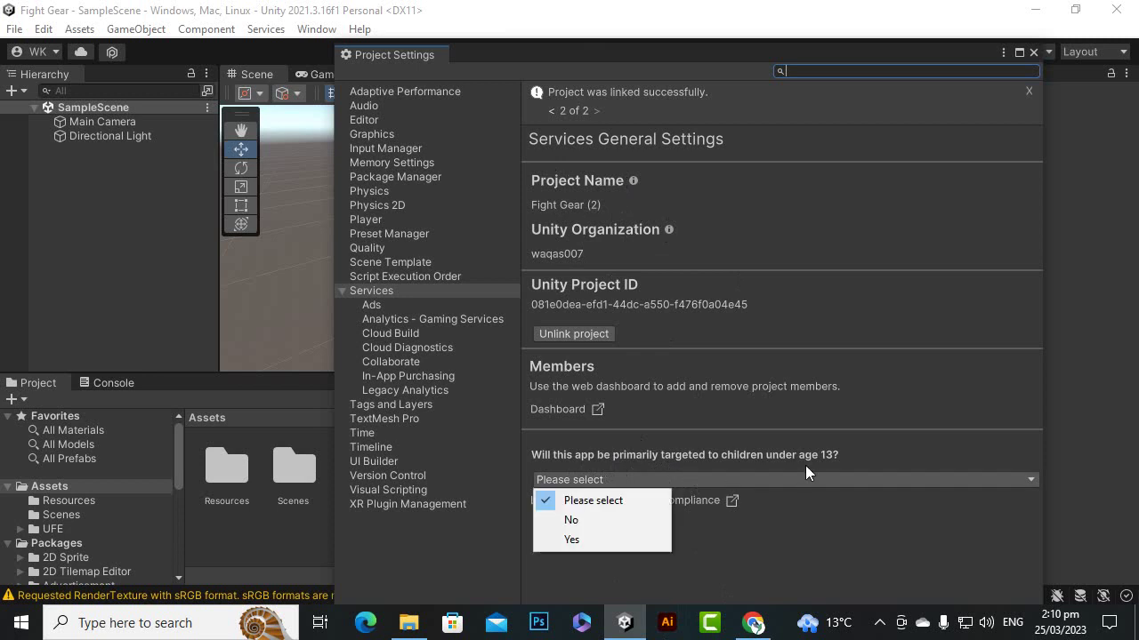
pyautogui.click(605, 520)
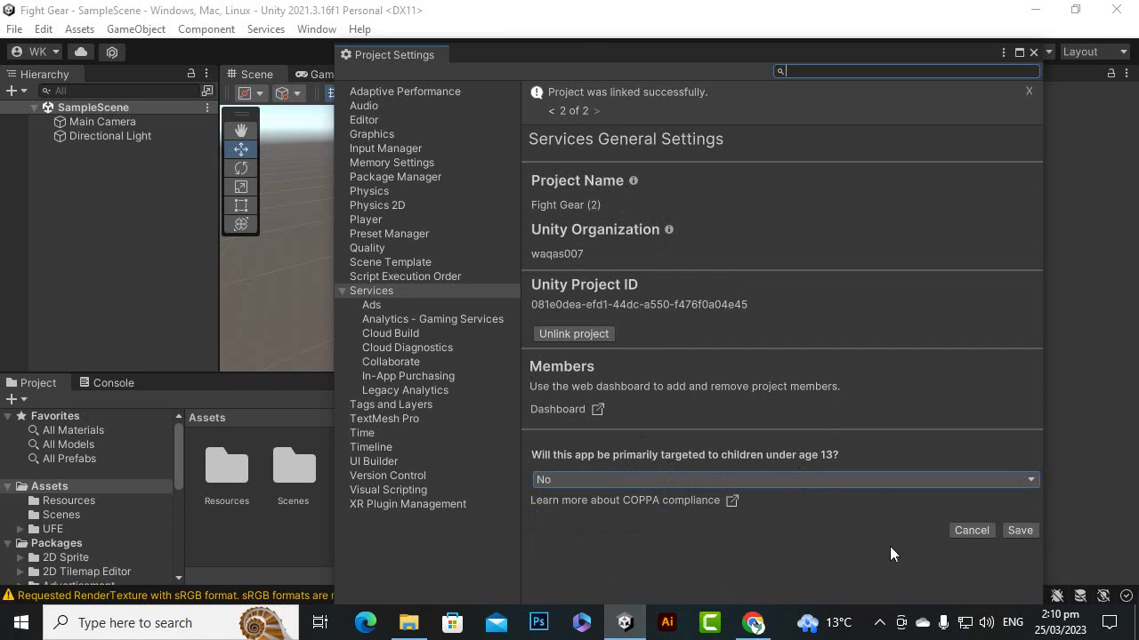
pyautogui.click(1019, 532)
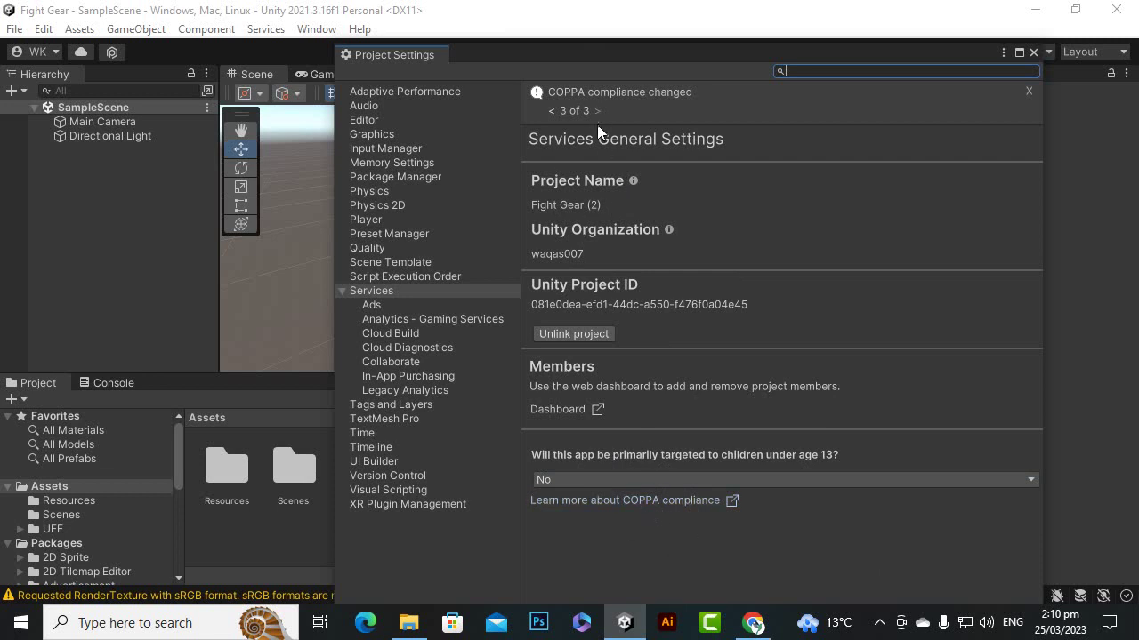
pyautogui.click(552, 111)
pyautogui.click(551, 110)
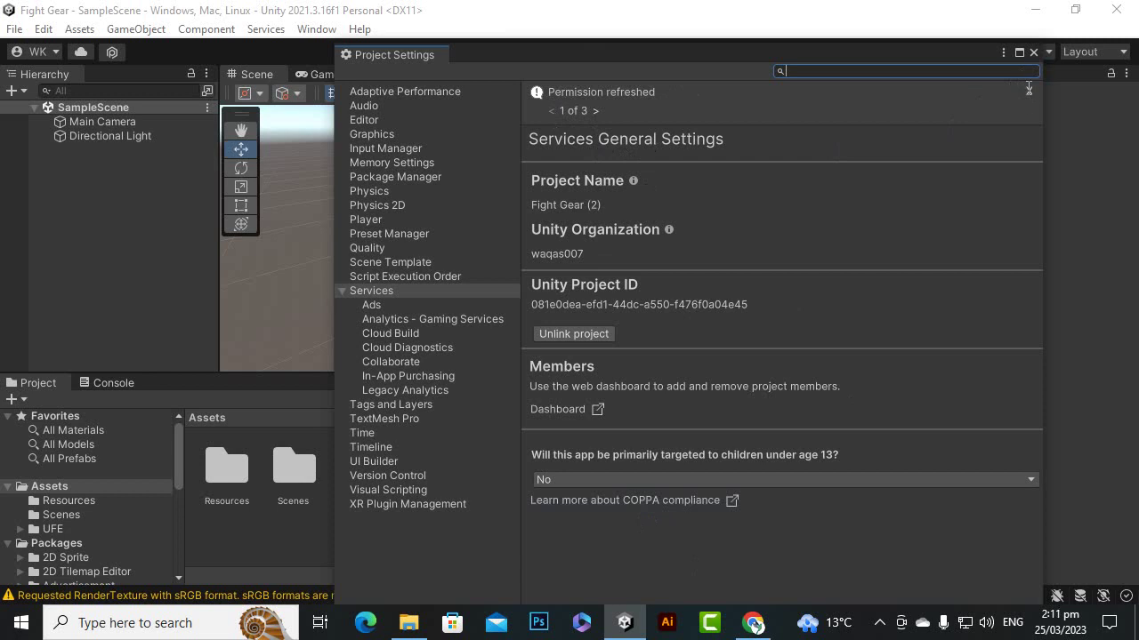
# Step: Close Project Settings, clear the 31 Console warnings, return to the Project tab, and run SampleScene in Play mode
pyautogui.click(1033, 52)
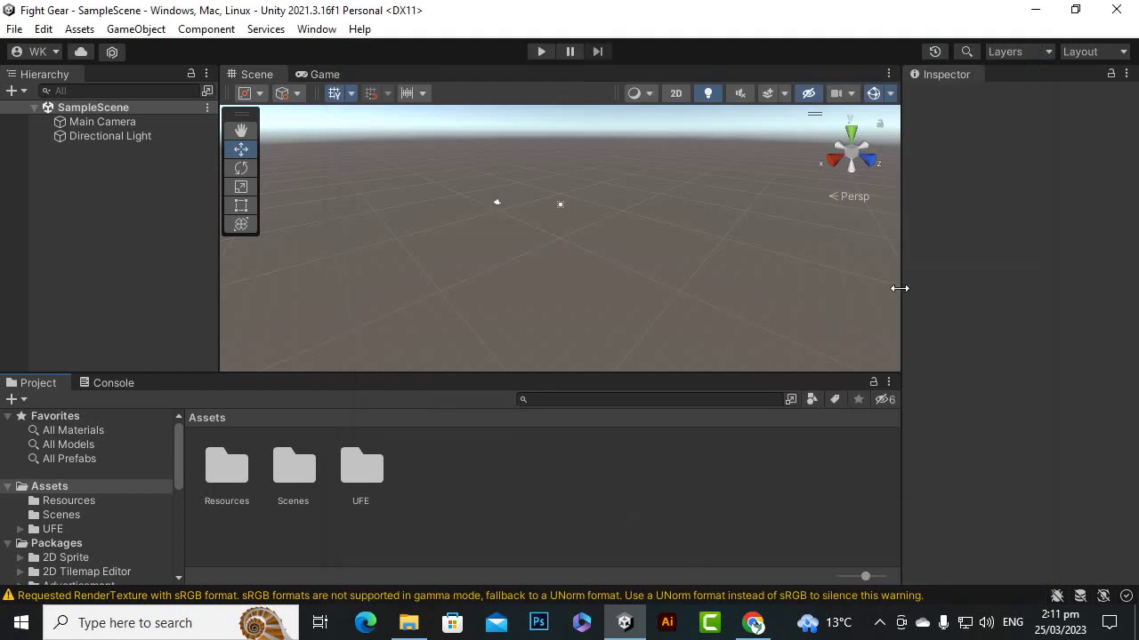
pyautogui.moveTo(899, 288); pyautogui.dragTo(934, 288)
pyautogui.click(704, 593)
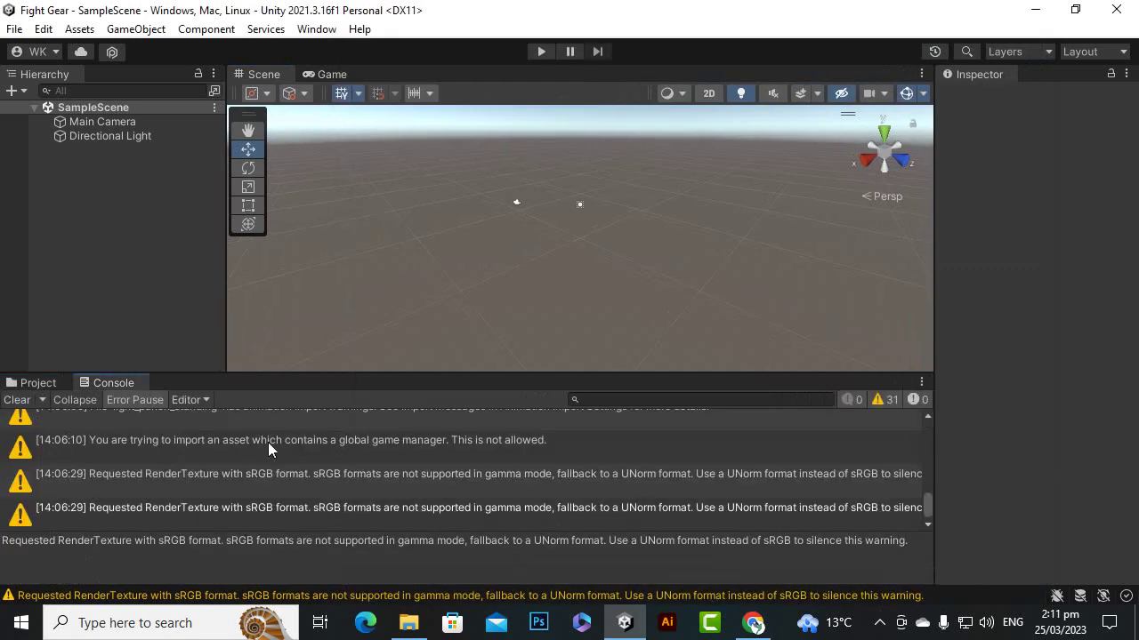
pyautogui.scroll(5, 271, 441)
pyautogui.moveTo(926, 458); pyautogui.dragTo(892, 422)
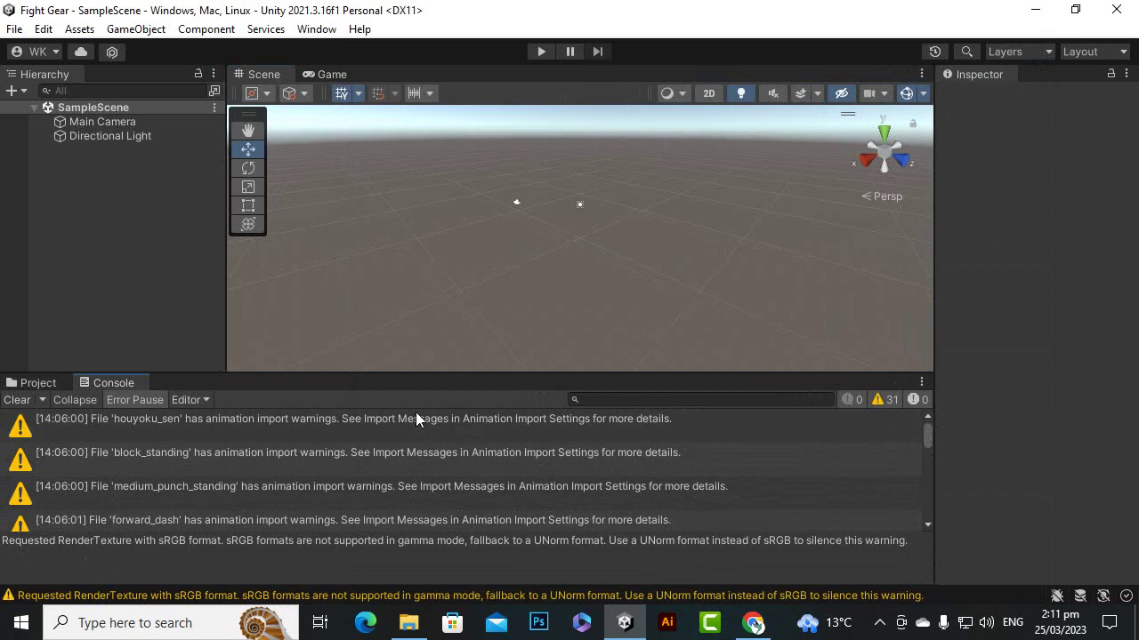
pyautogui.click(17, 399)
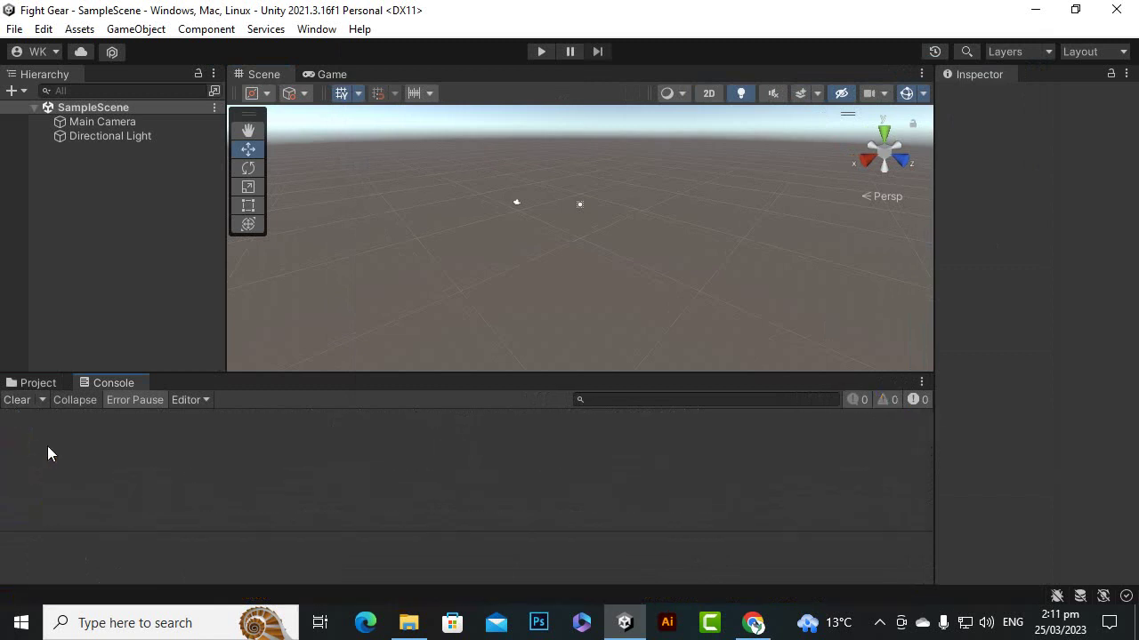
pyautogui.click(29, 381)
pyautogui.click(540, 51)
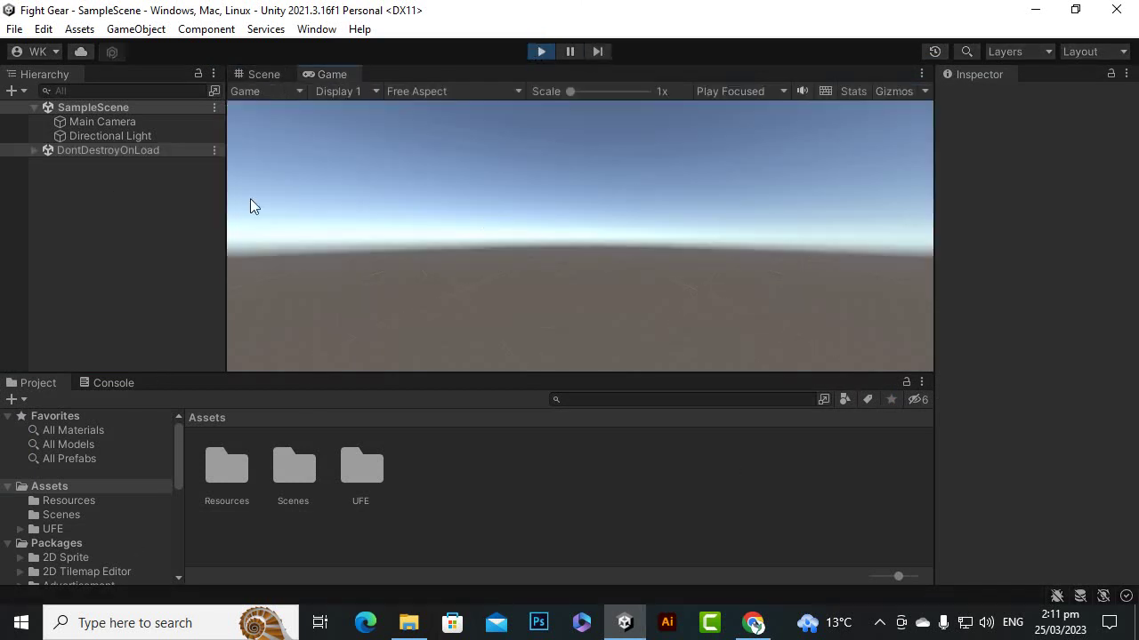
# Step: Stop Play mode, then browse into the UFE folder and its Demos subfolder
pyautogui.click(542, 52)
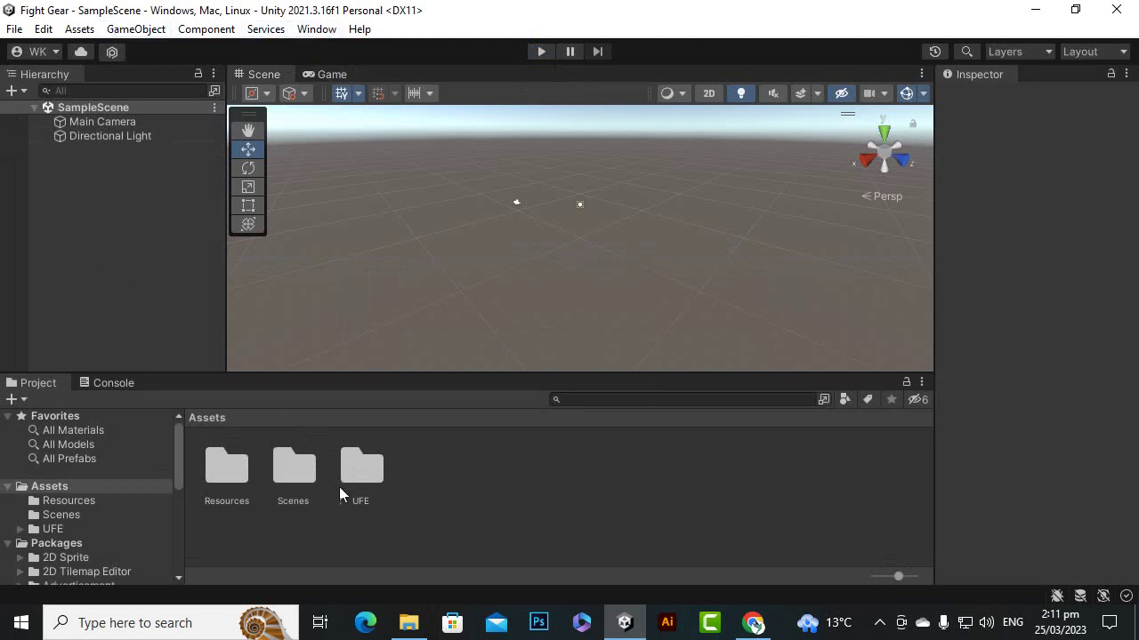
pyautogui.doubleClick(361, 467)
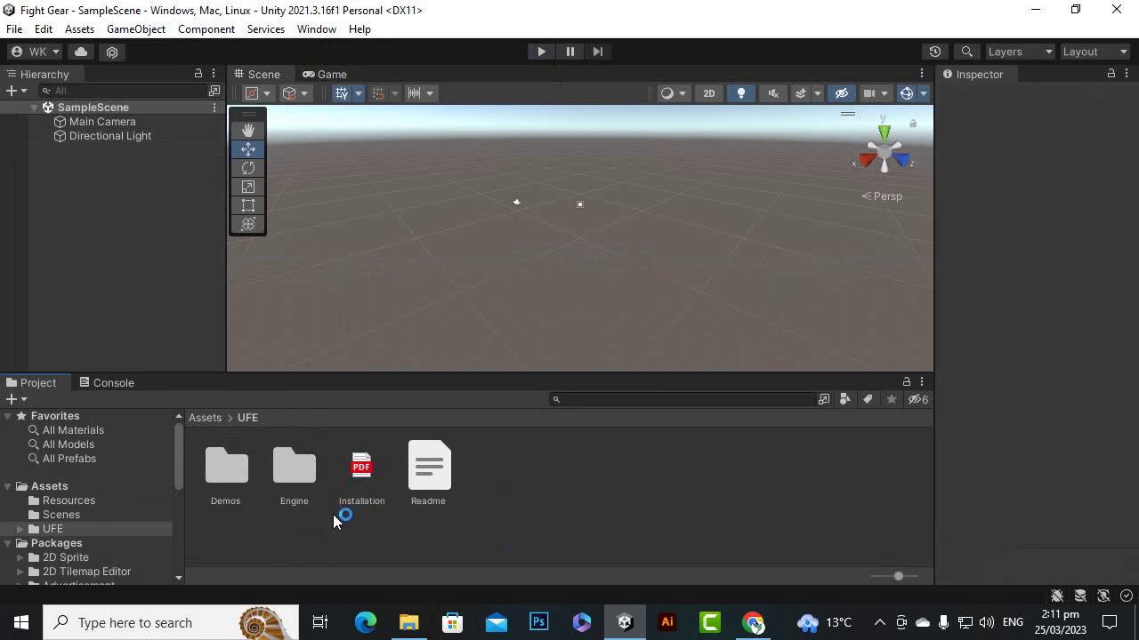
pyautogui.click(361, 473)
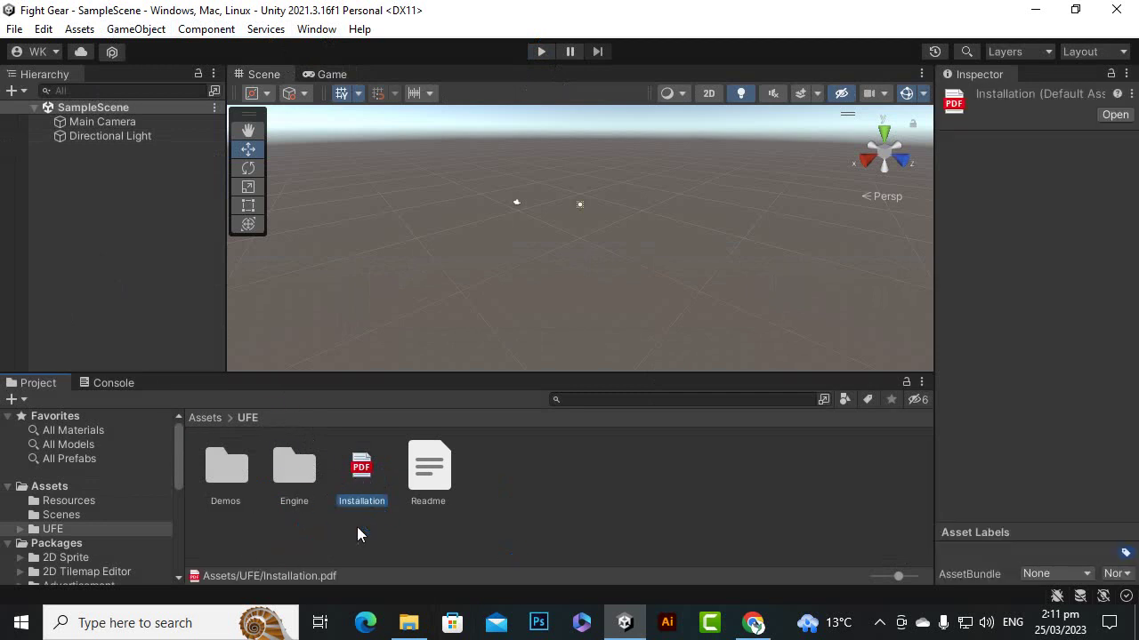
pyautogui.doubleClick(236, 461)
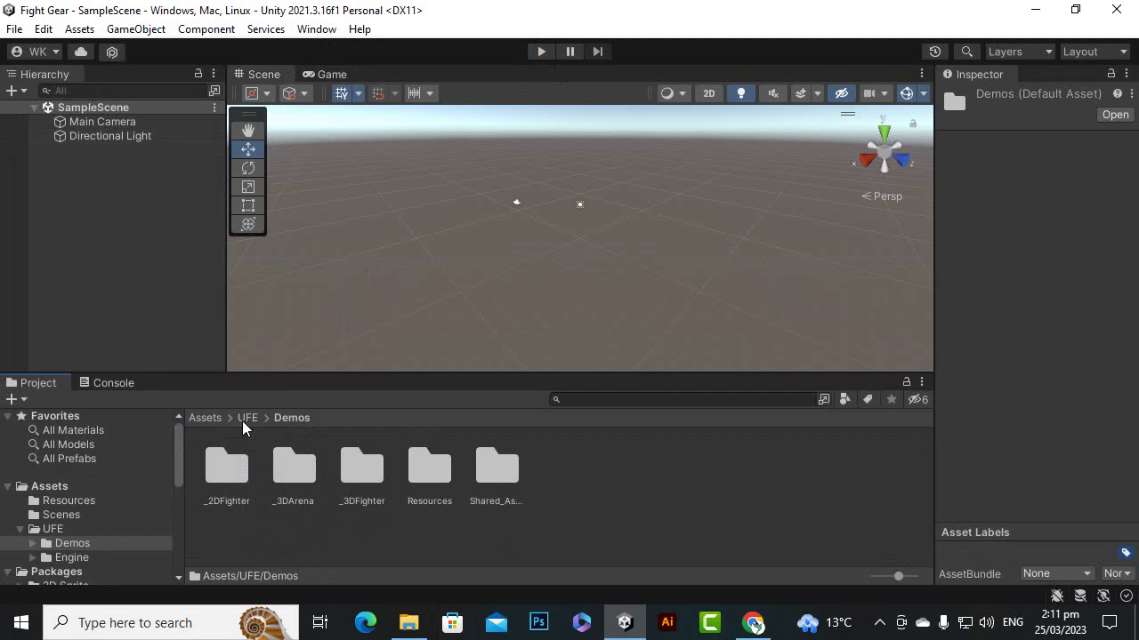
# Step: Look through the UFE Engine folder, return to top-level Assets, and glance at the ForfightGear folder
pyautogui.click(245, 418)
pyautogui.doubleClick(297, 471)
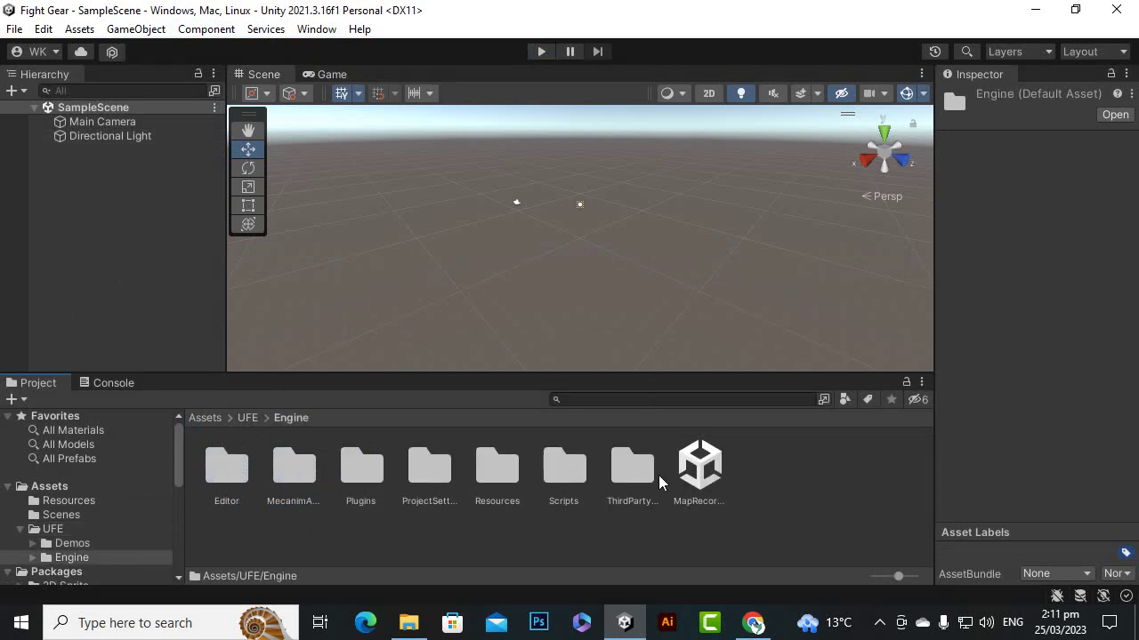
pyautogui.click(204, 418)
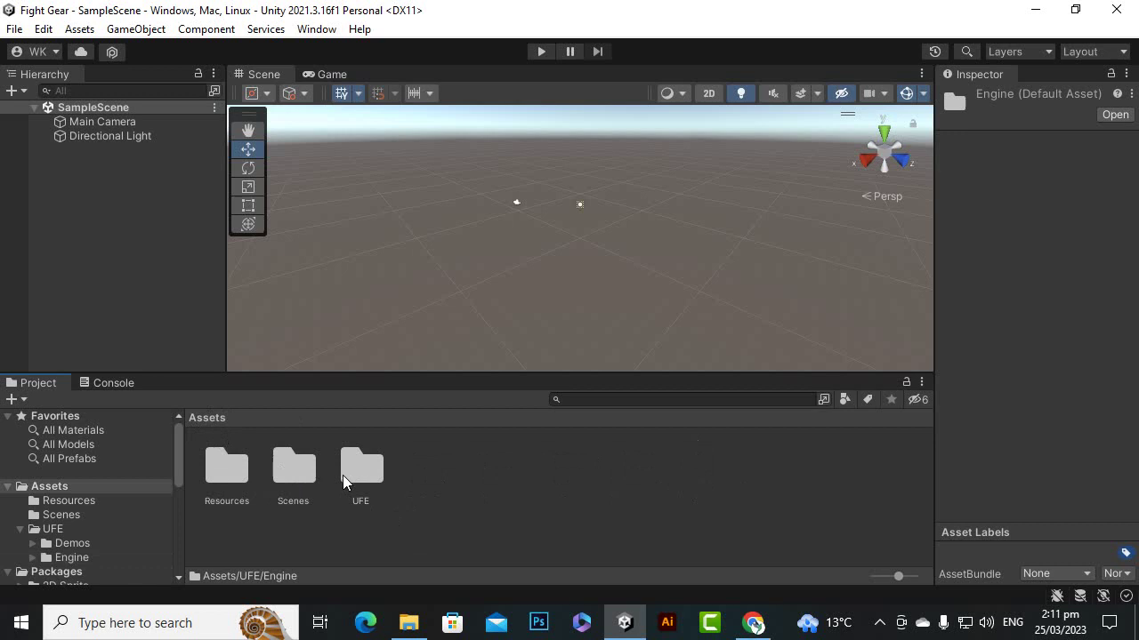
pyautogui.click(488, 506)
pyautogui.click(415, 620)
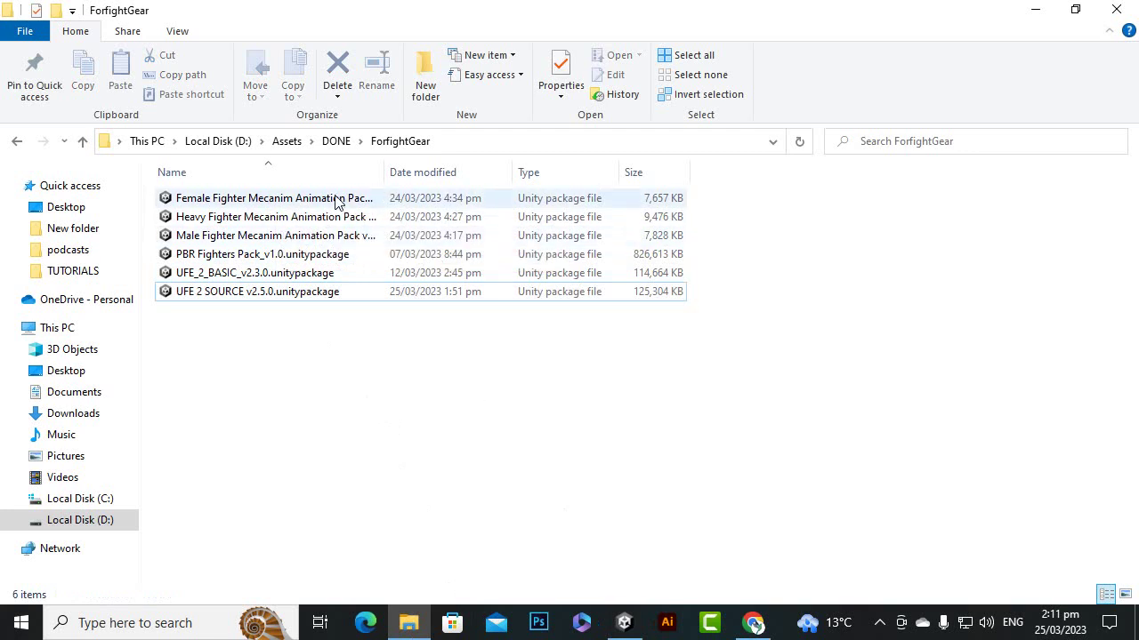
pyautogui.click(625, 622)
# Step: Create a 'SupportedAssets' folder at the top of Assets, beside Resources, Scenes and UFE
pyautogui.rightClick(504, 493)
pyautogui.click(439, 514)
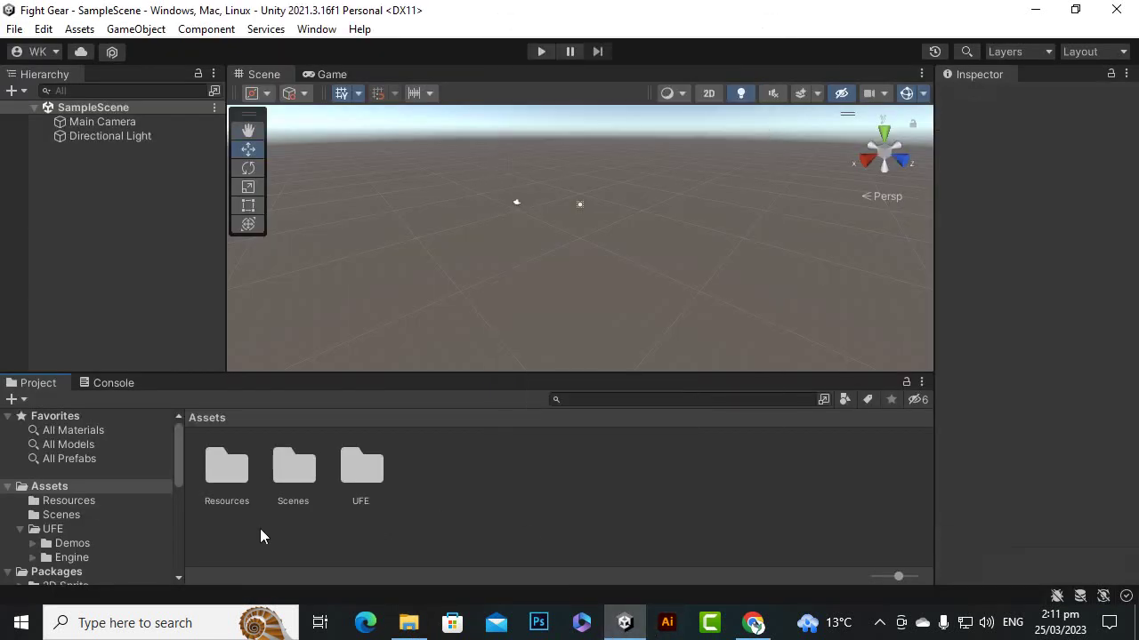
pyautogui.rightClick(570, 530)
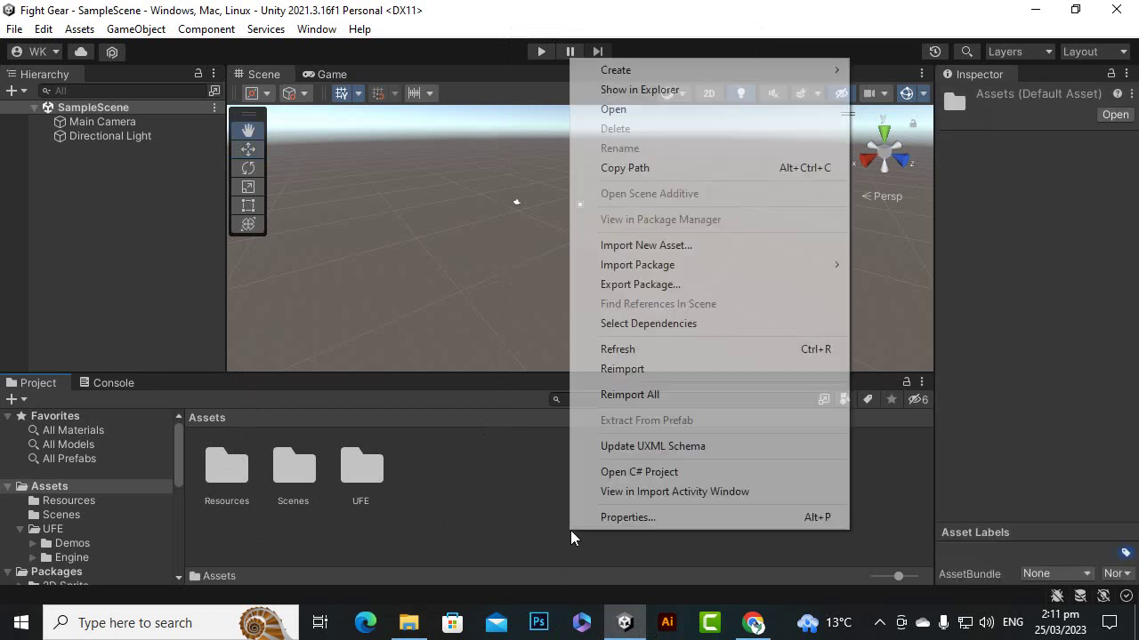
pyautogui.doubleClick(232, 473)
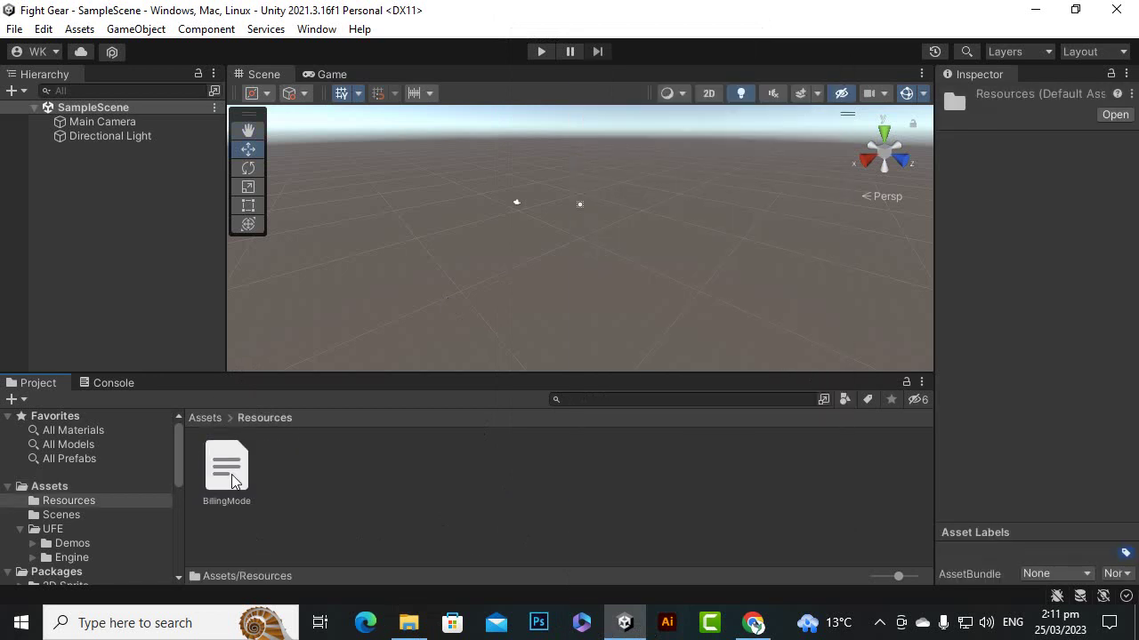
pyautogui.click(203, 418)
pyautogui.rightClick(441, 510)
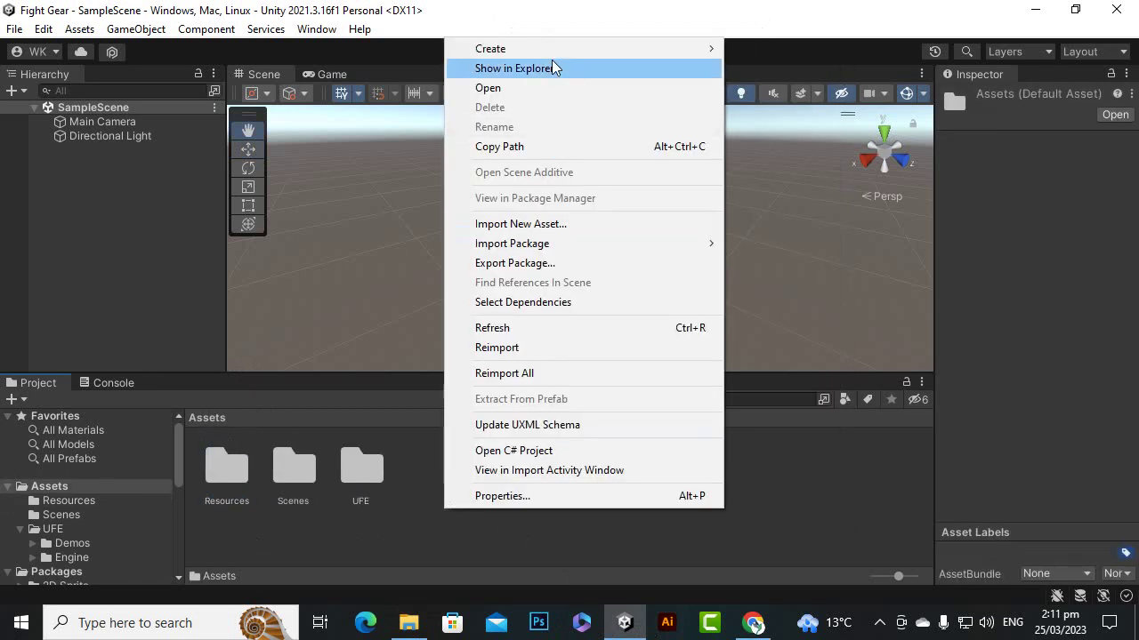
pyautogui.moveTo(553, 48)
pyautogui.click(790, 30)
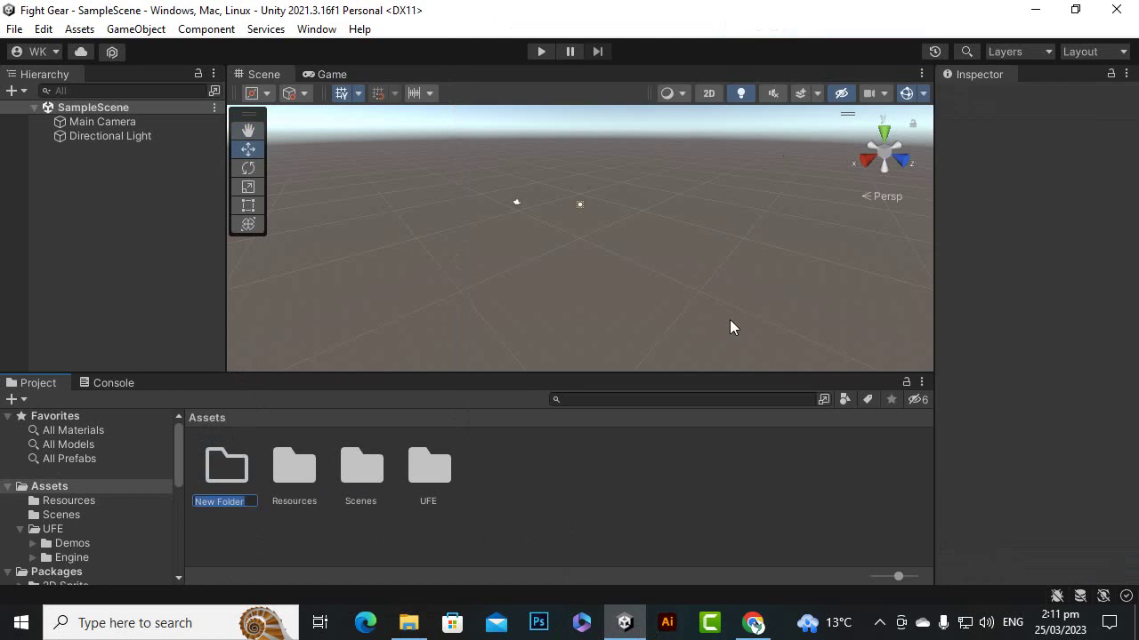
pyautogui.write('Su')
pyautogui.write('pporte')
pyautogui.write('dAsset')
pyautogui.write('s')
pyautogui.press('Return')
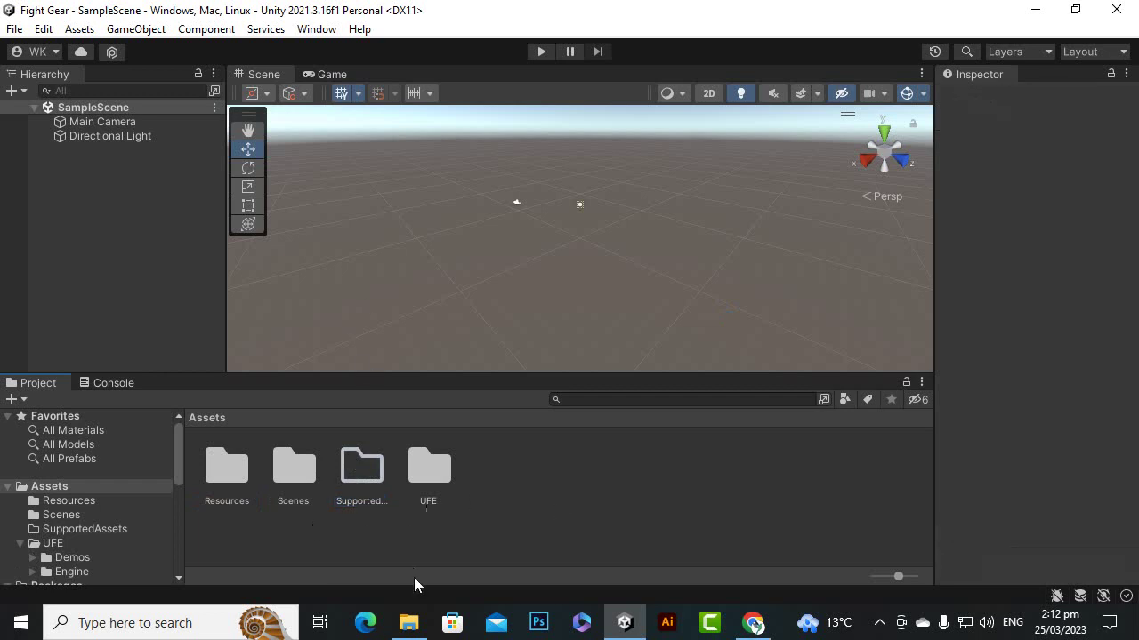
pyautogui.click(410, 625)
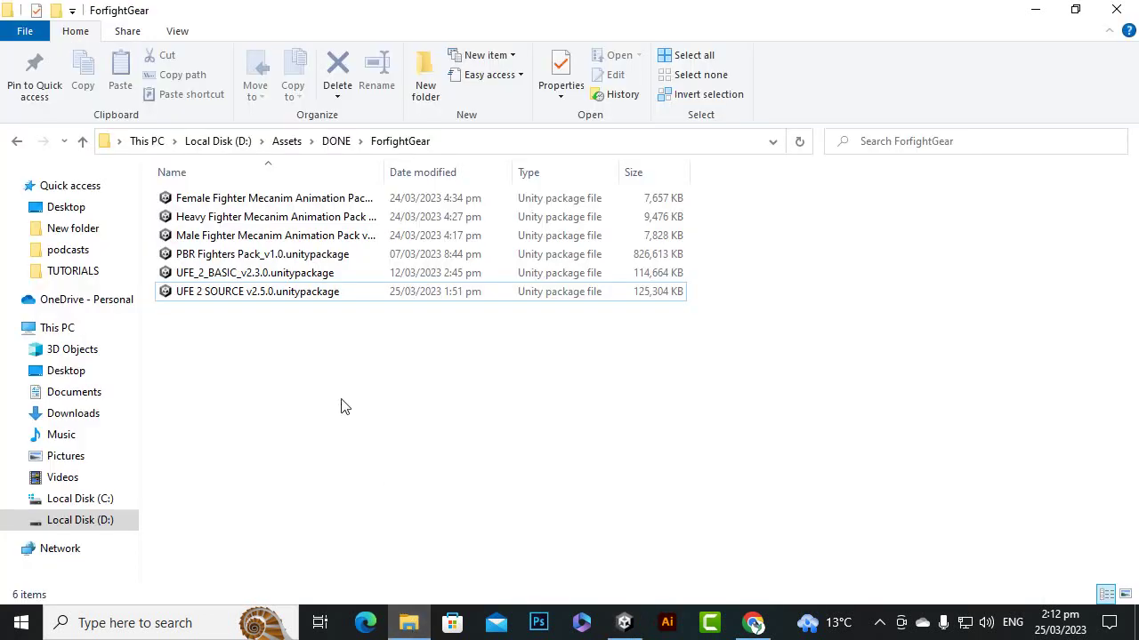
# Step: Drop the Female Fighter Mecanim Animation Pack into Unity and import it, creating Fighter Pack Bundle
pyautogui.click(625, 623)
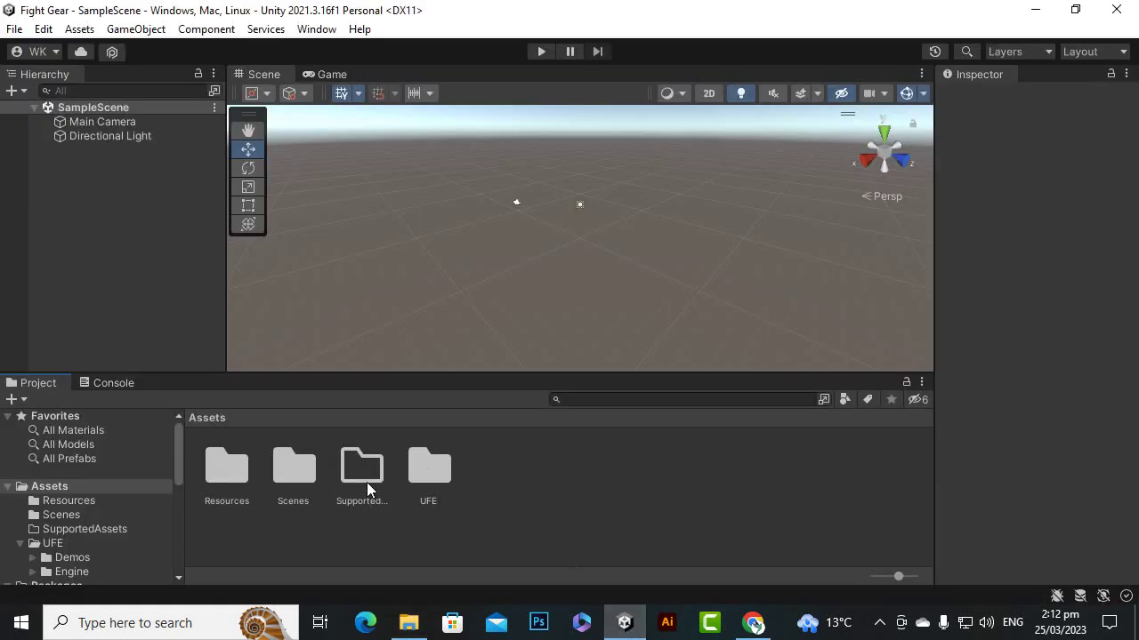
pyautogui.moveTo(410, 623)
pyautogui.click(405, 620)
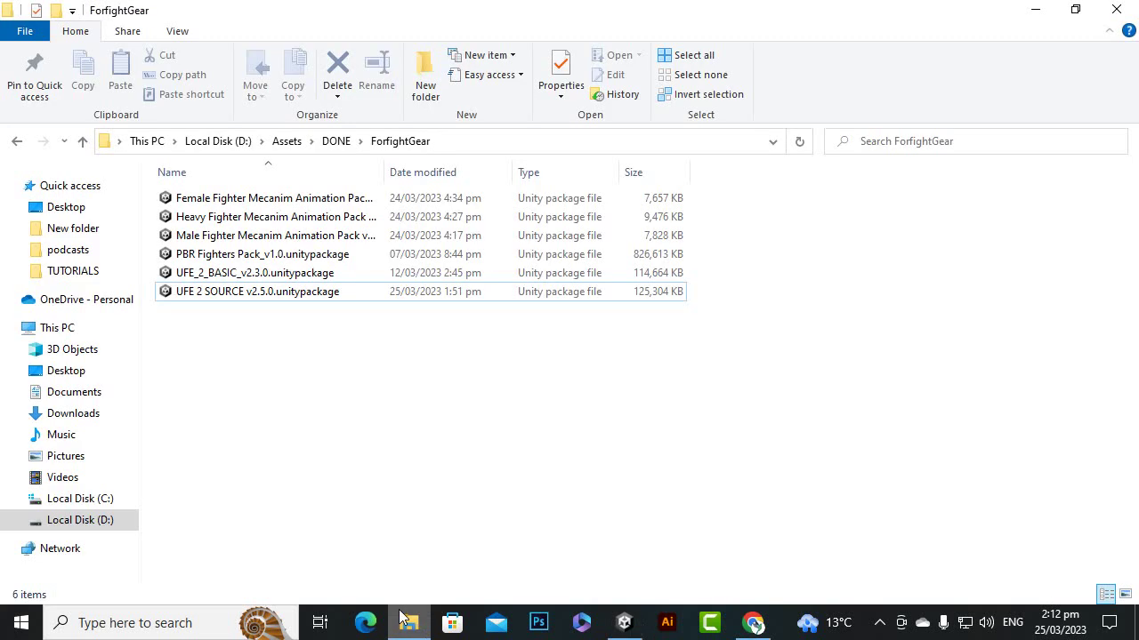
pyautogui.moveTo(275, 201); pyautogui.dragTo(572, 517)
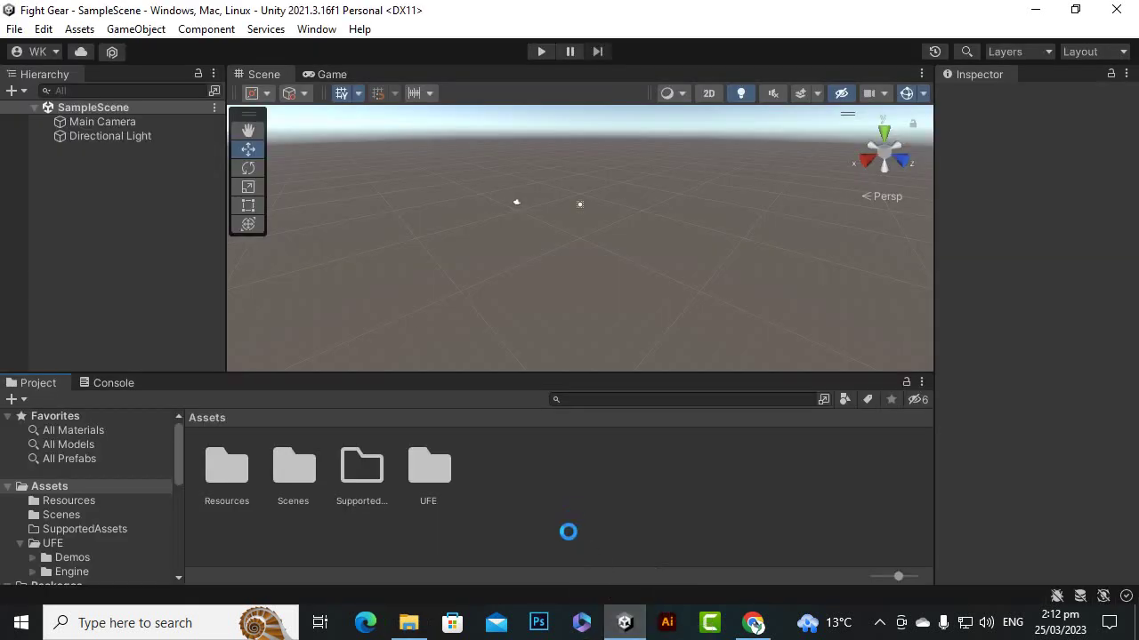
pyautogui.click(439, 521)
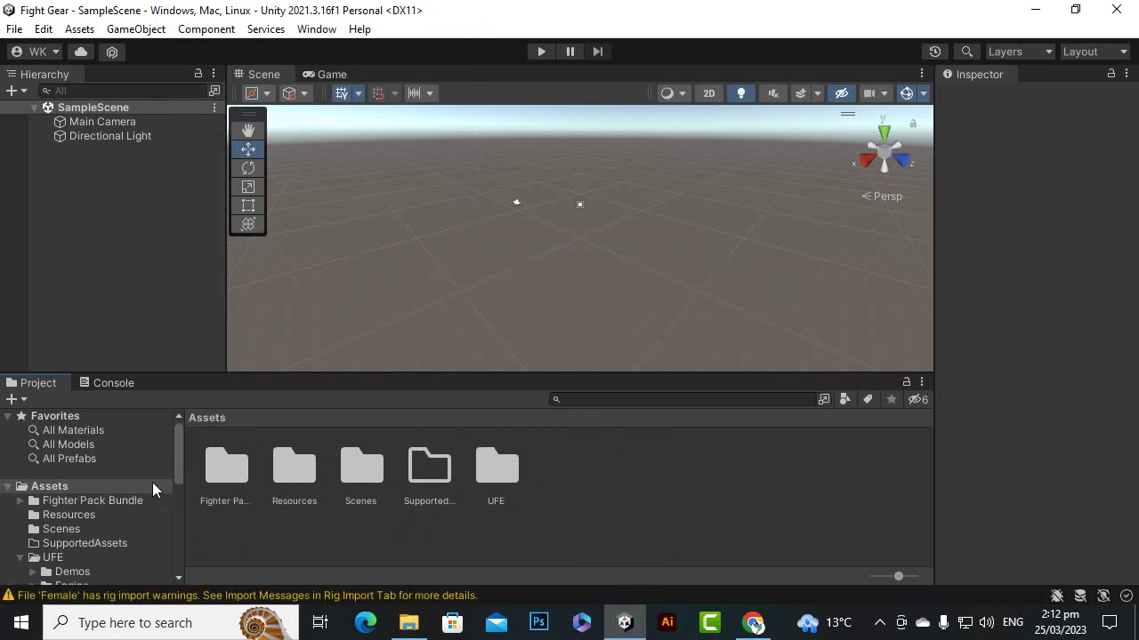
# Step: Drag the Heavy Fighter Mecanim Animation Pack from the ForfightGear folder into Unity and import it
pyautogui.click(408, 623)
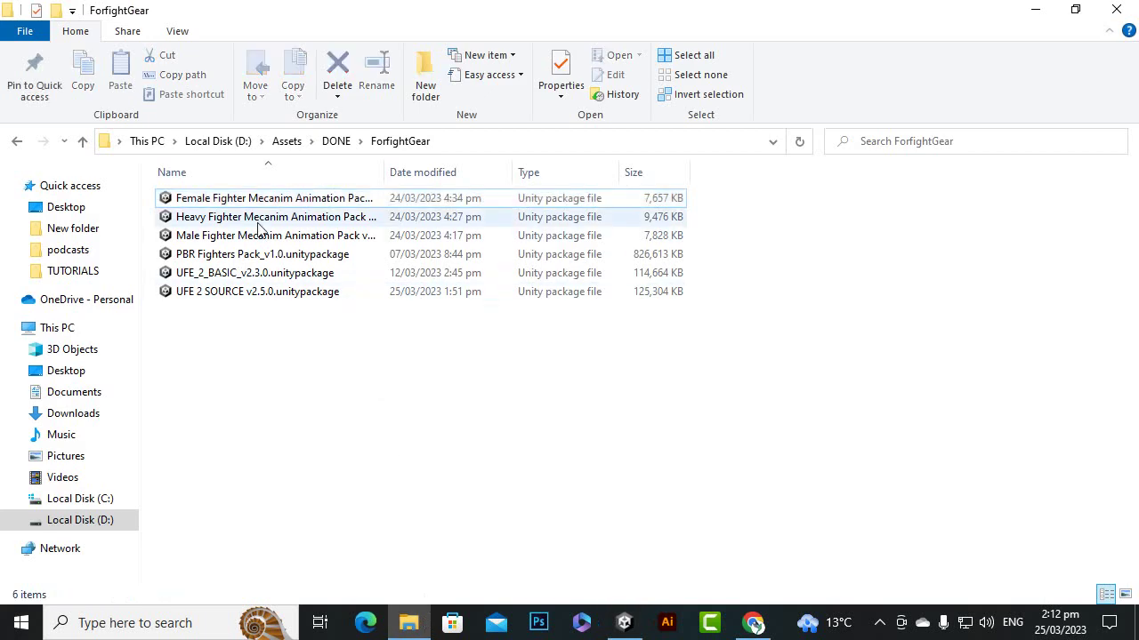
pyautogui.moveTo(279, 219); pyautogui.dragTo(469, 525)
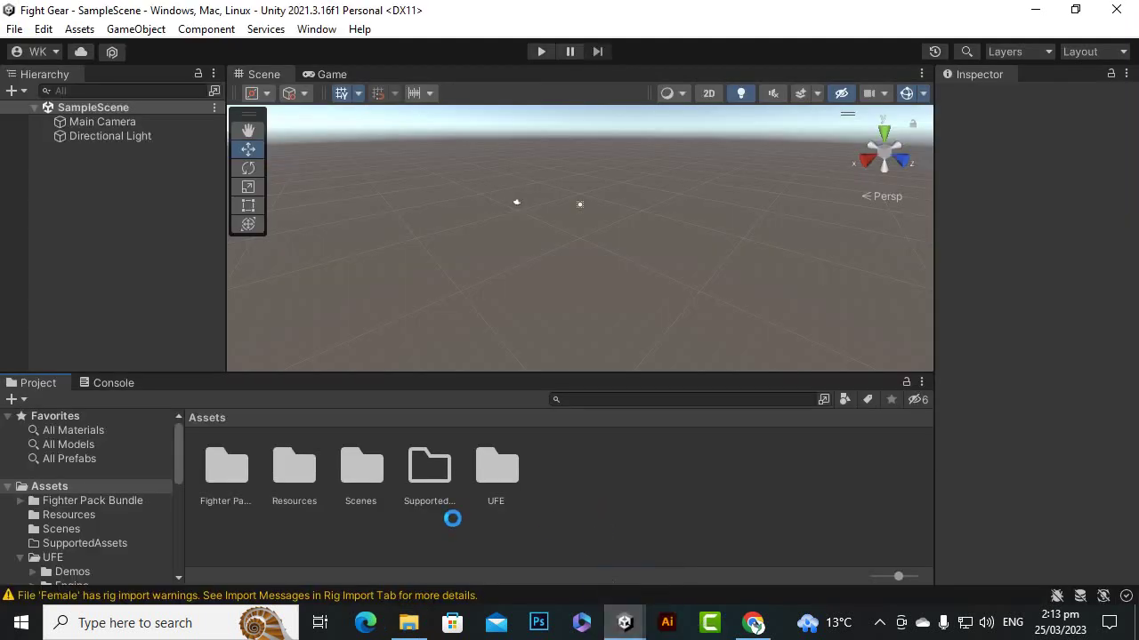
pyautogui.click(449, 519)
pyautogui.click(403, 628)
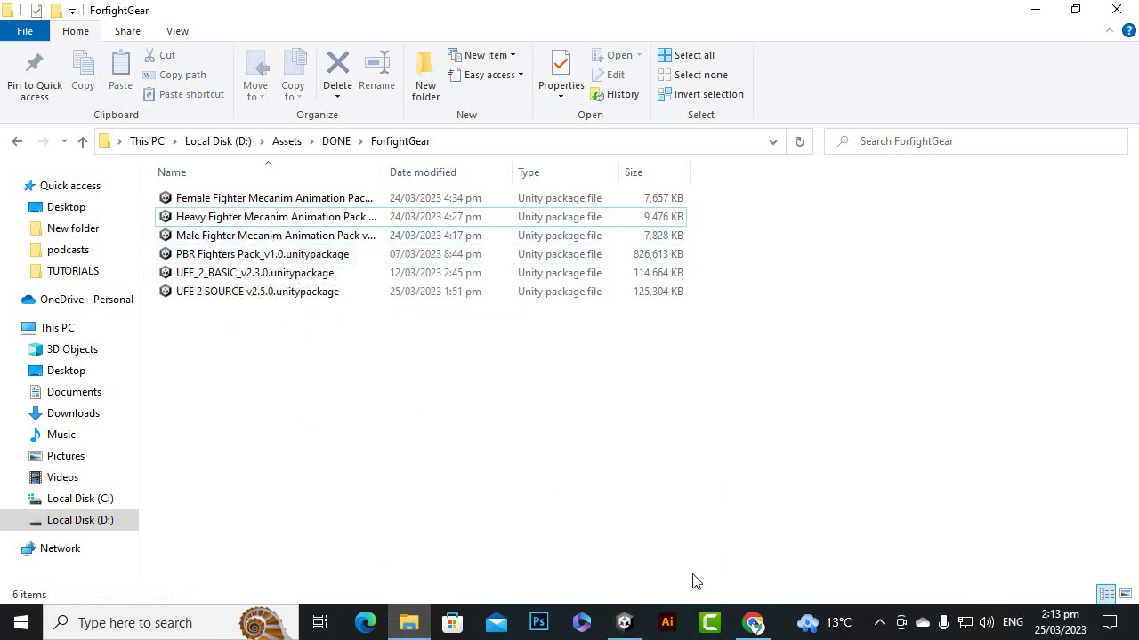
pyautogui.click(624, 623)
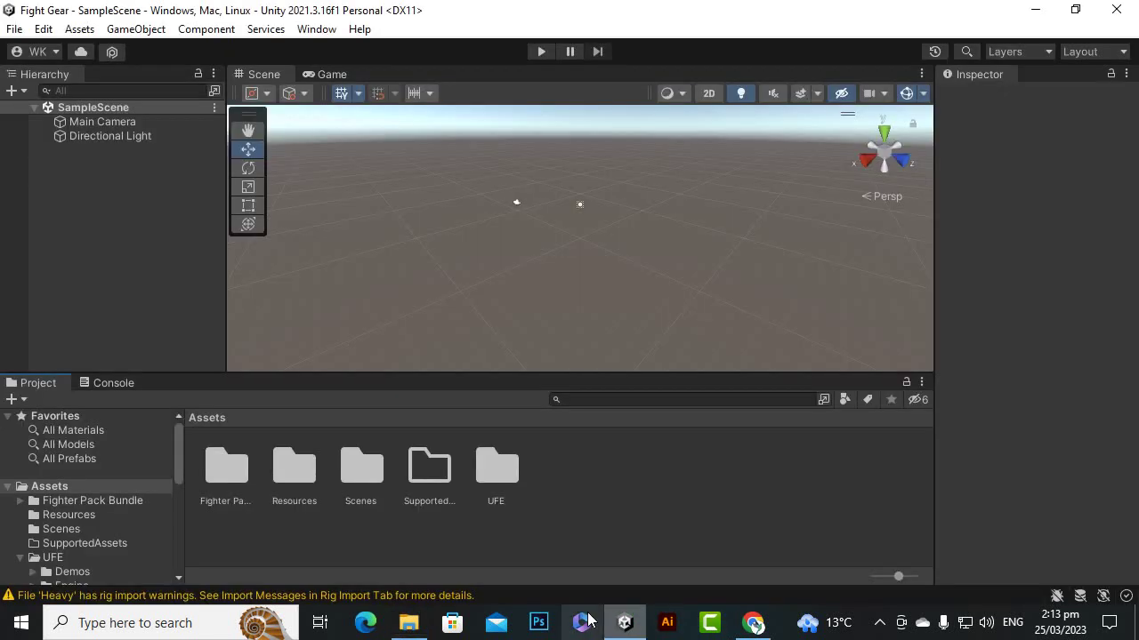
pyautogui.moveTo(409, 623)
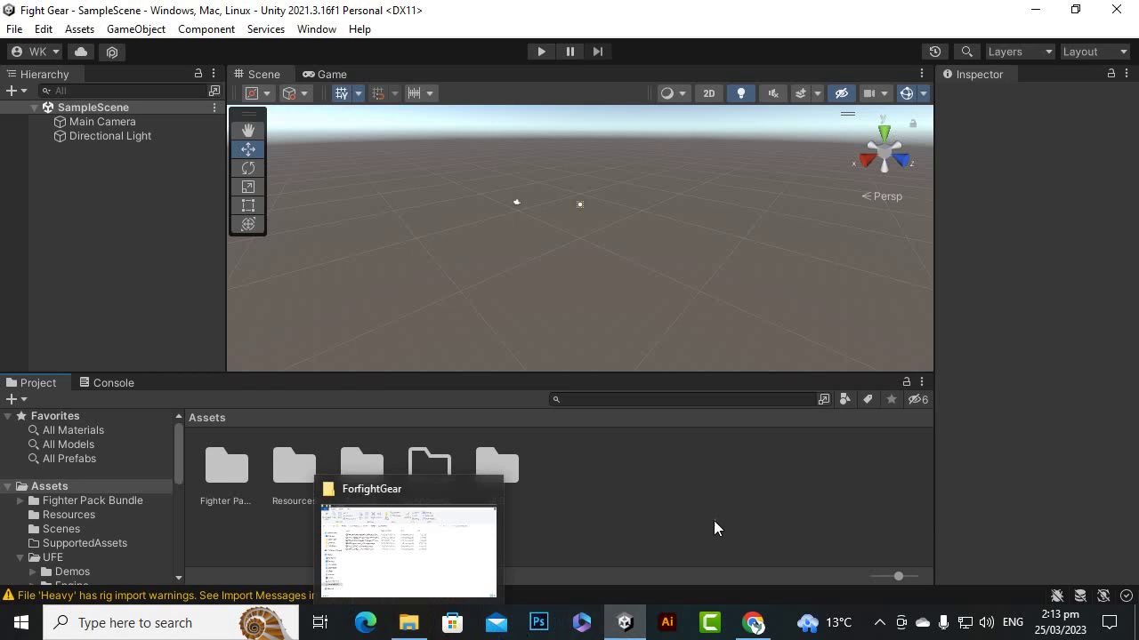
# Step: Import the Male Fighter Mecanim Animation Pack v2.3 with every file in the list included
pyautogui.click(409, 622)
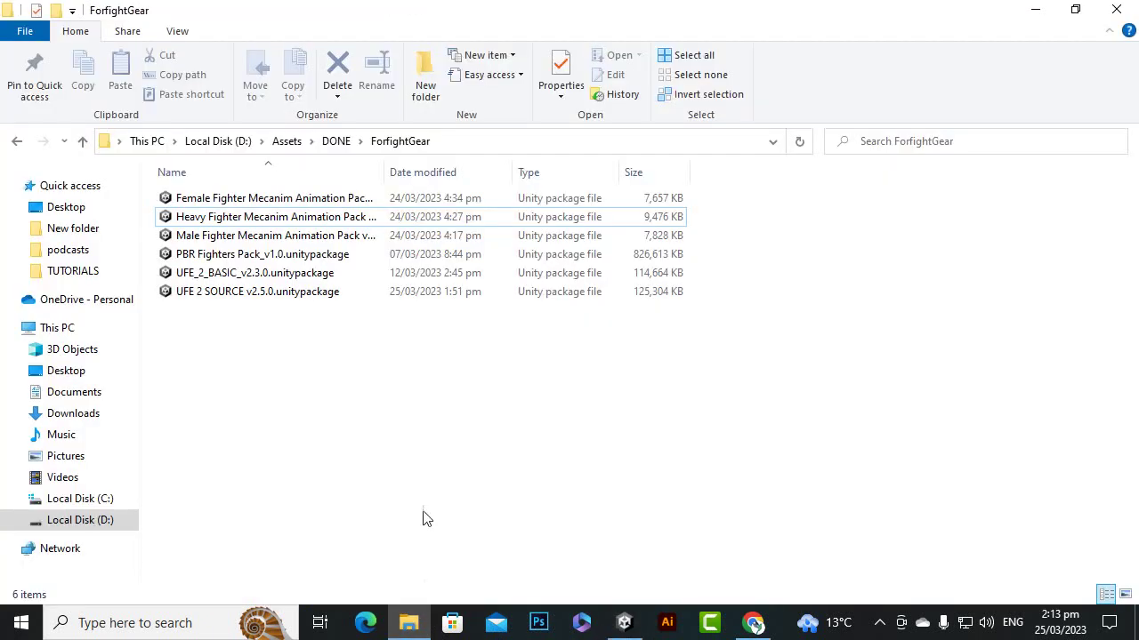
pyautogui.moveTo(225, 237); pyautogui.dragTo(609, 502)
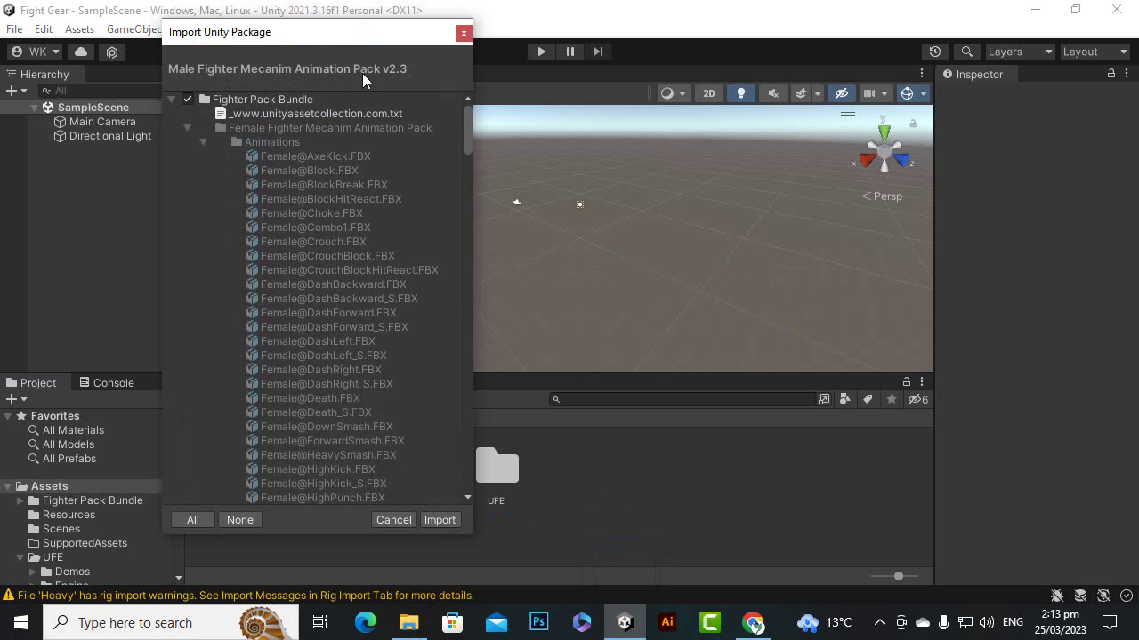
pyautogui.scroll(-10, 262, 116)
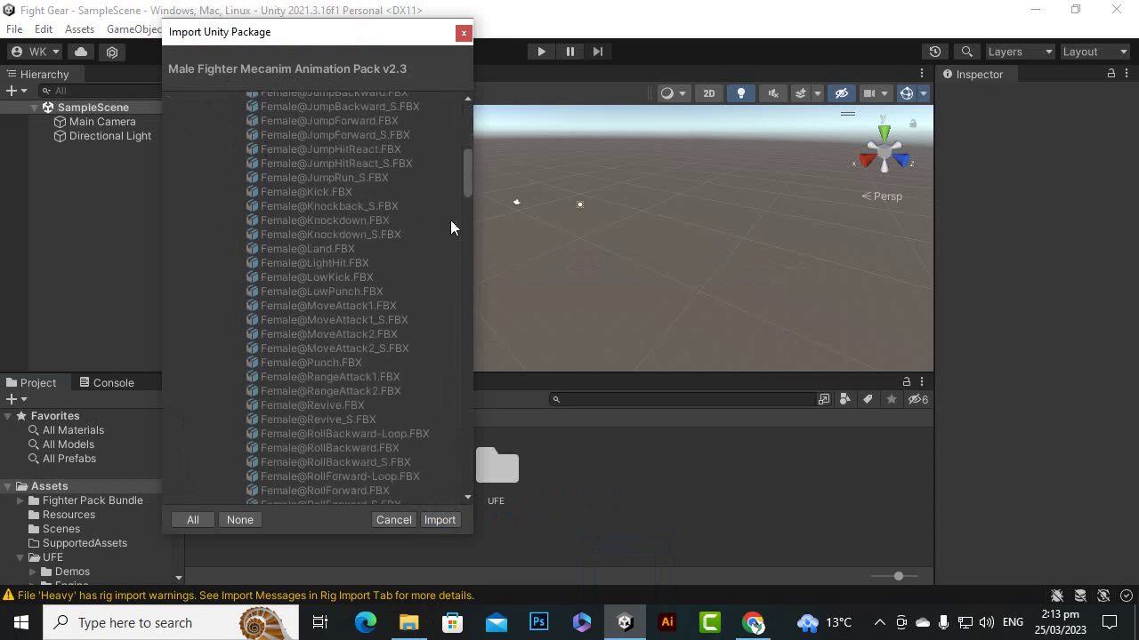
pyautogui.moveTo(471, 174); pyautogui.dragTo(456, 471)
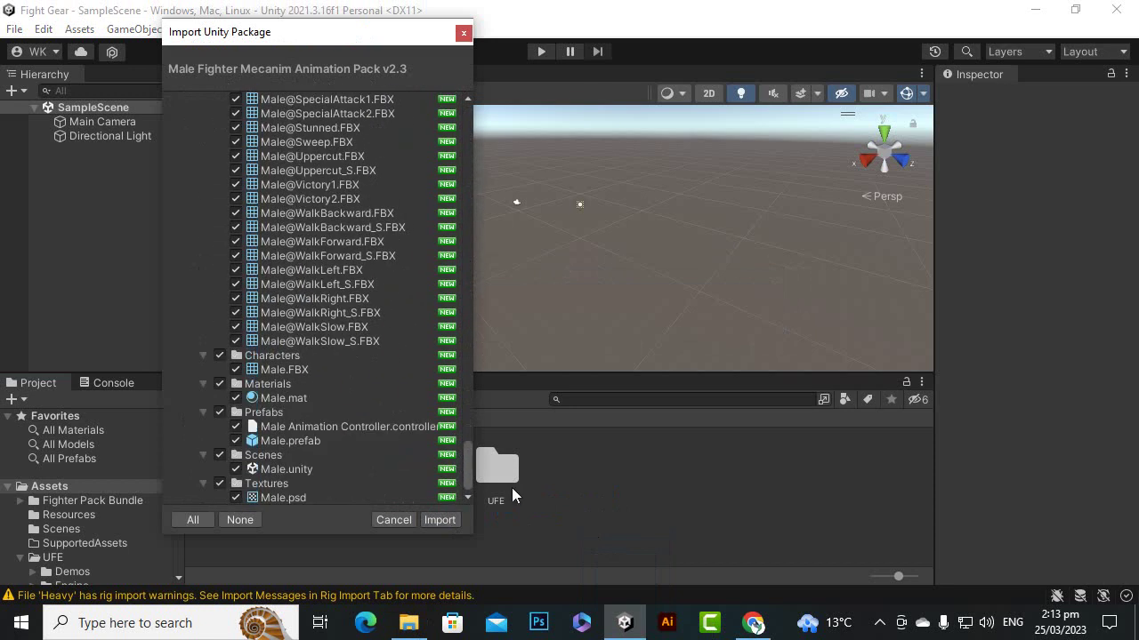
pyautogui.click(433, 521)
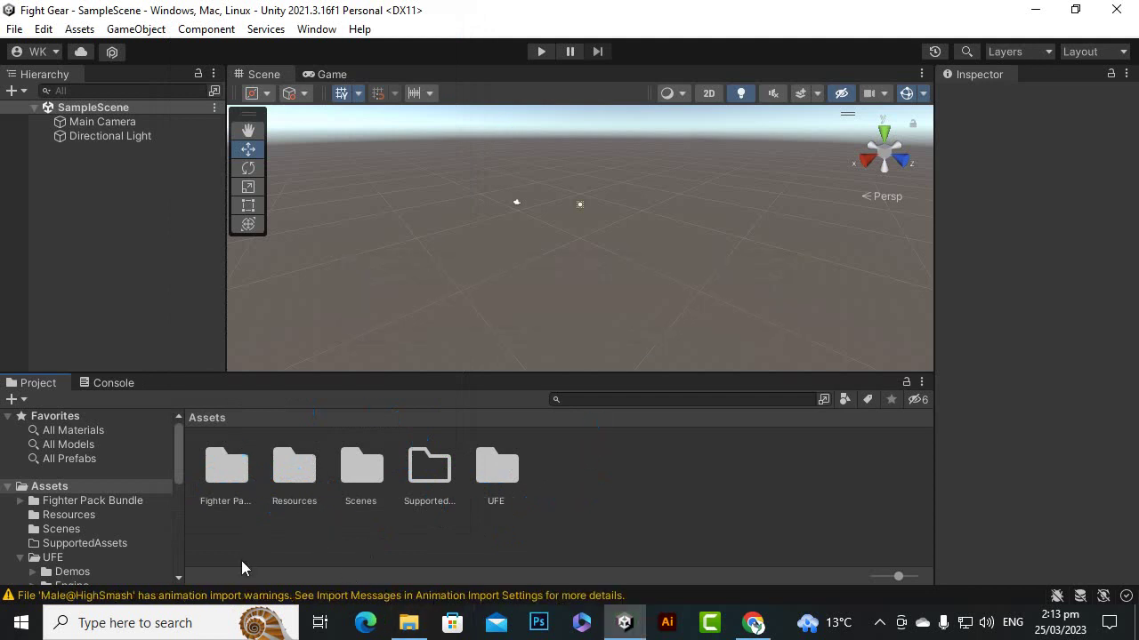
# Step: Open the Male, Heavy and Female folders in Fighter Pack Bundle, then return to Assets
pyautogui.click(229, 472)
pyautogui.doubleClick(228, 471)
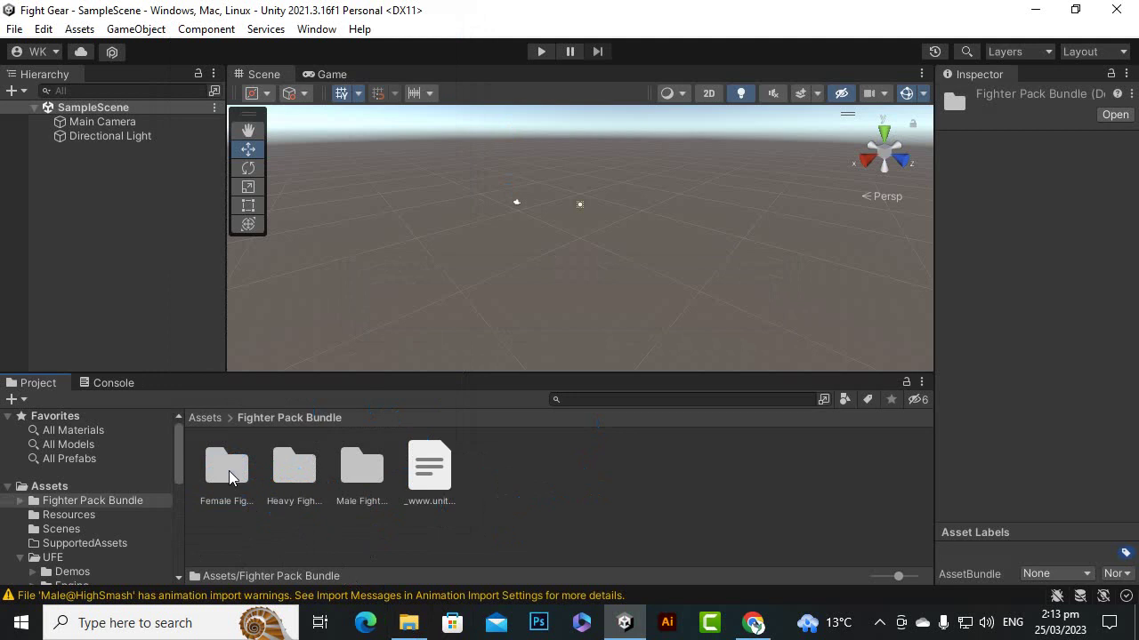
pyautogui.click(338, 545)
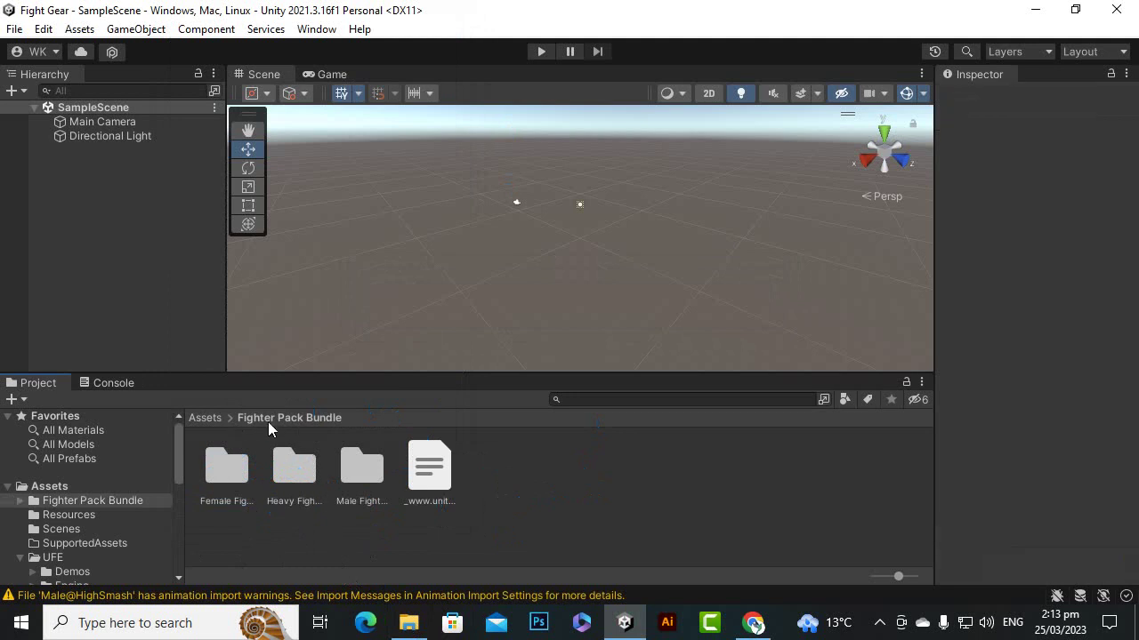
pyautogui.click(362, 463)
pyautogui.doubleClick(363, 463)
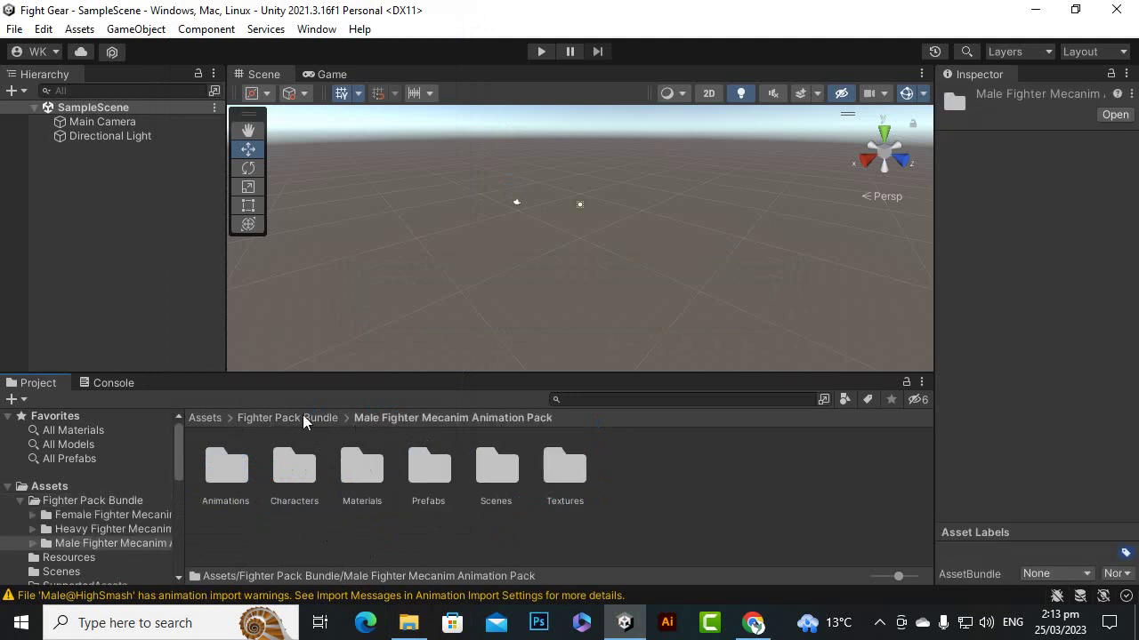
pyautogui.click(302, 417)
pyautogui.doubleClick(276, 470)
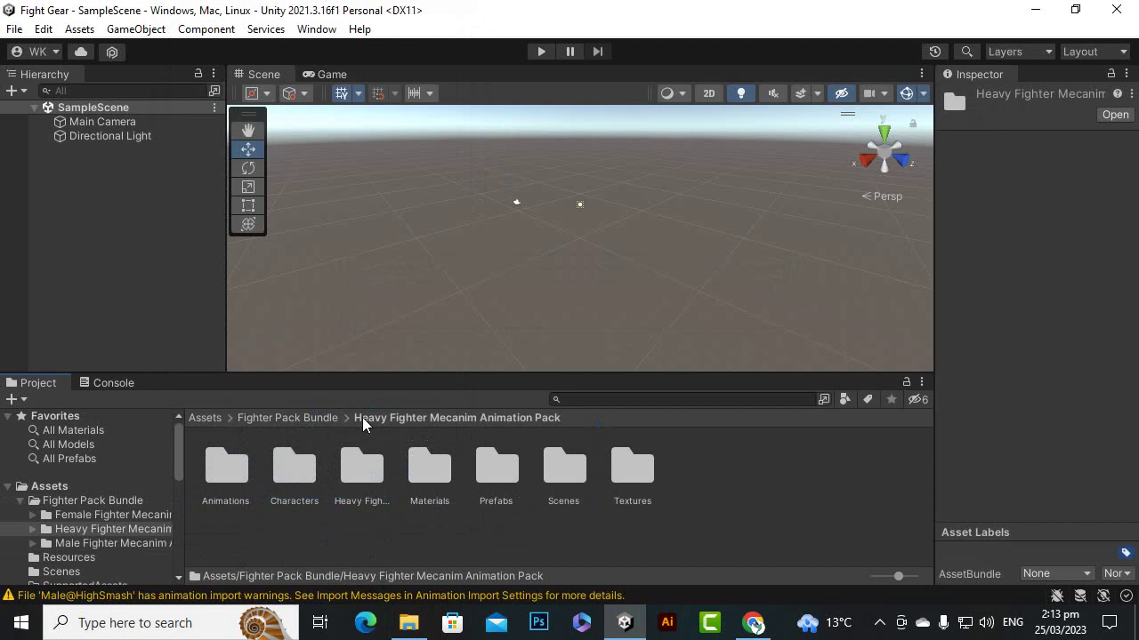
pyautogui.click(312, 417)
pyautogui.click(226, 468)
pyautogui.doubleClick(226, 468)
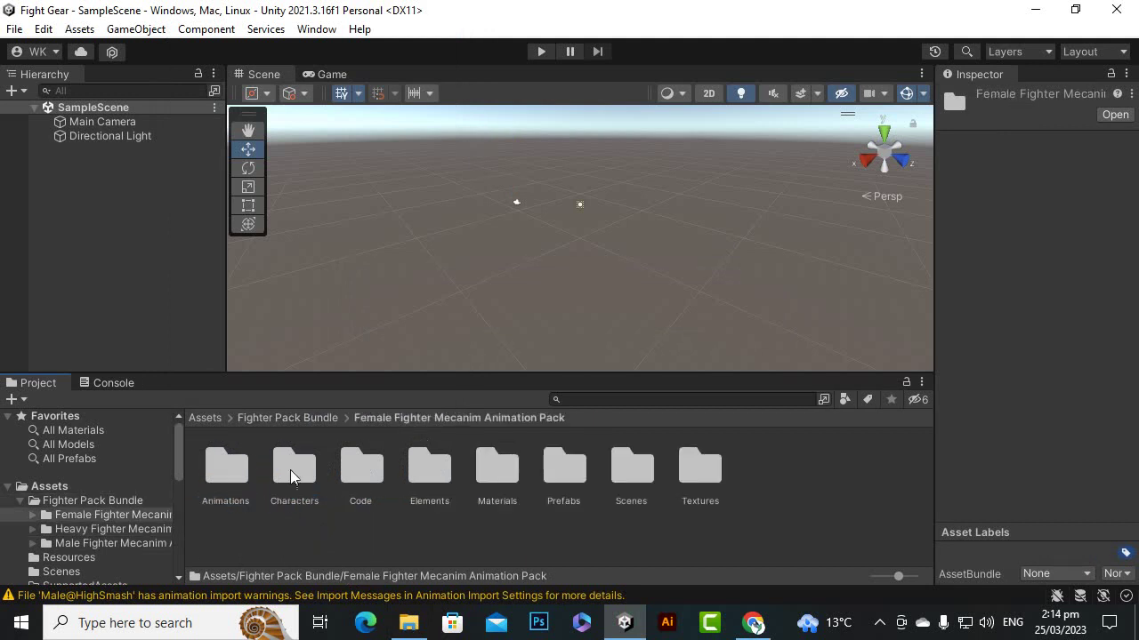
pyautogui.click(202, 418)
# Step: Drag PBR Fighters Pack_v1.0.unitypackage from the ForfightGear folder into Unity's Project panel
pyautogui.click(408, 623)
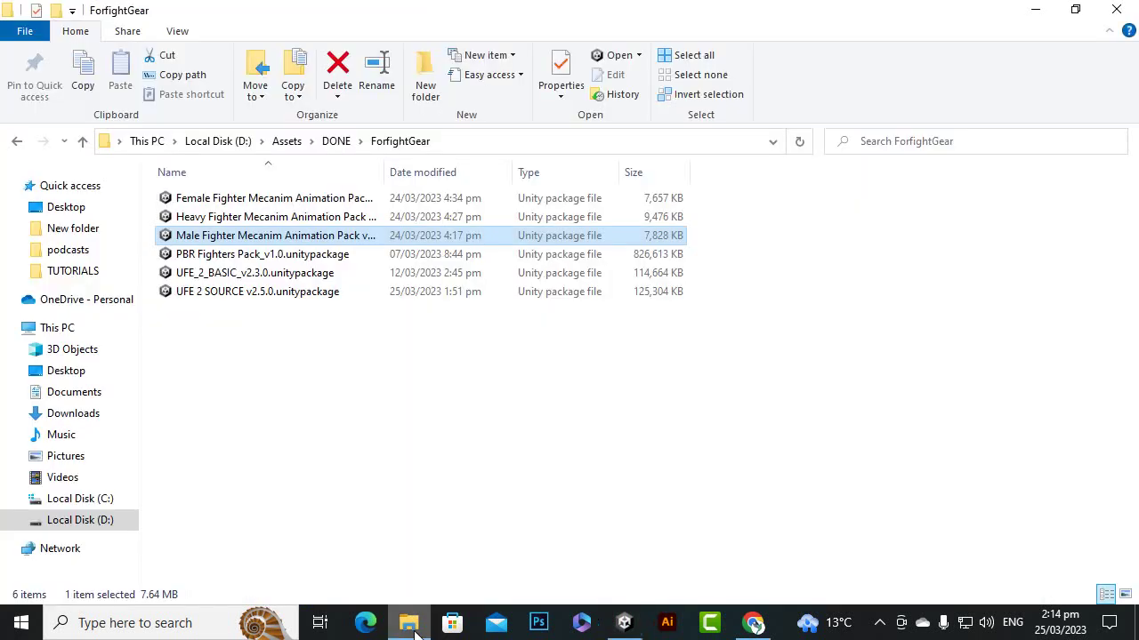
pyautogui.click(301, 421)
pyautogui.moveTo(228, 258); pyautogui.dragTo(581, 532)
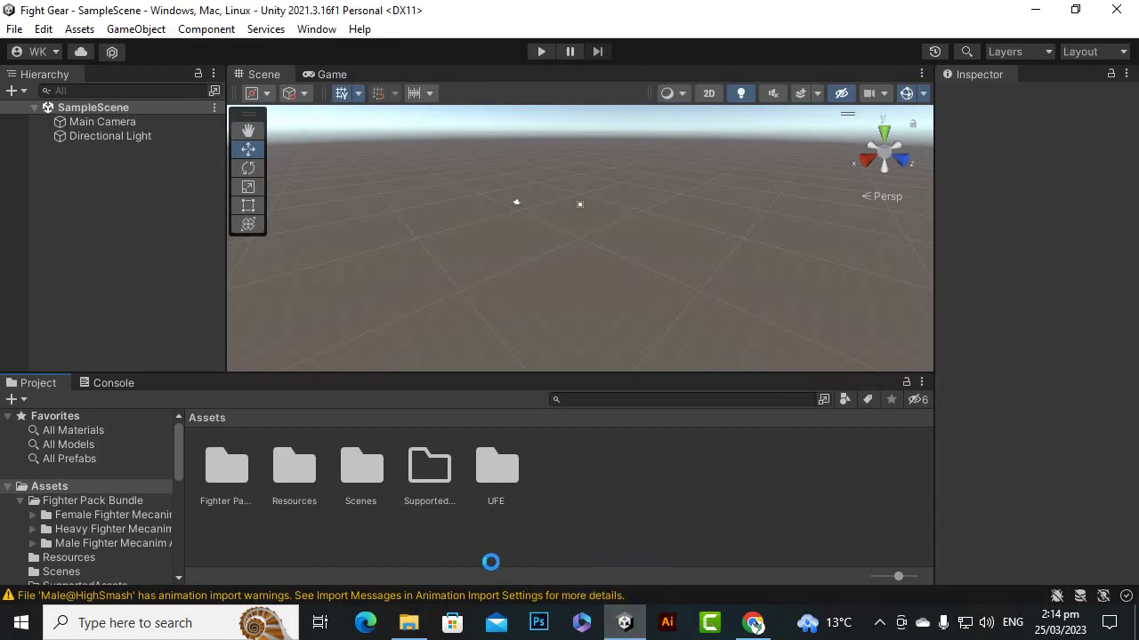